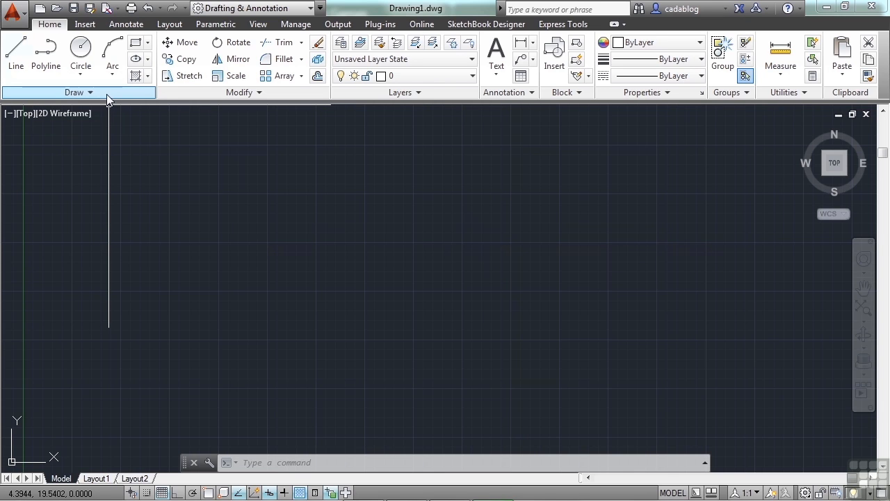
Step: Draw an open chain of six connected line segments freehand across the middle of the drawing area
left_click(16, 62)
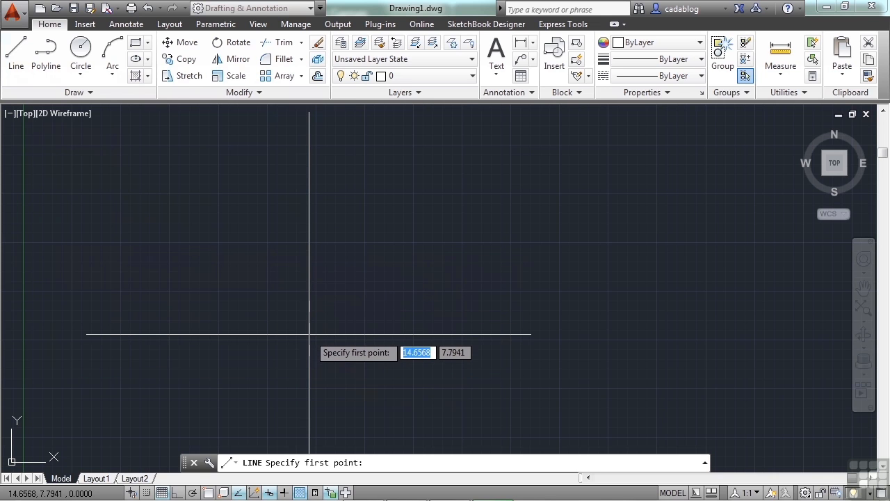
left_click(258, 263)
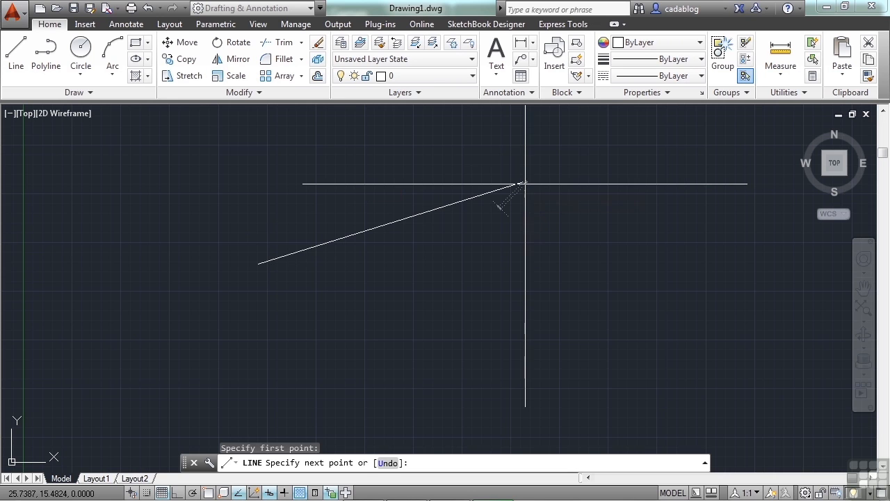
left_click(523, 182)
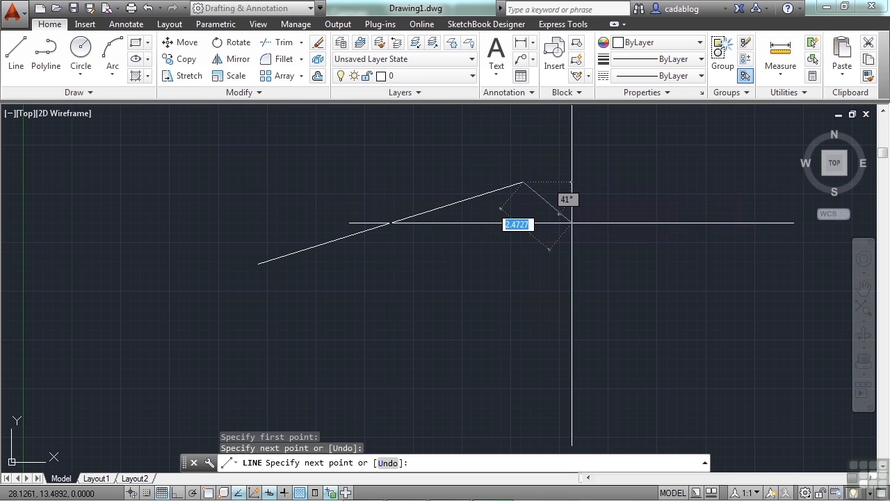
left_click(657, 246)
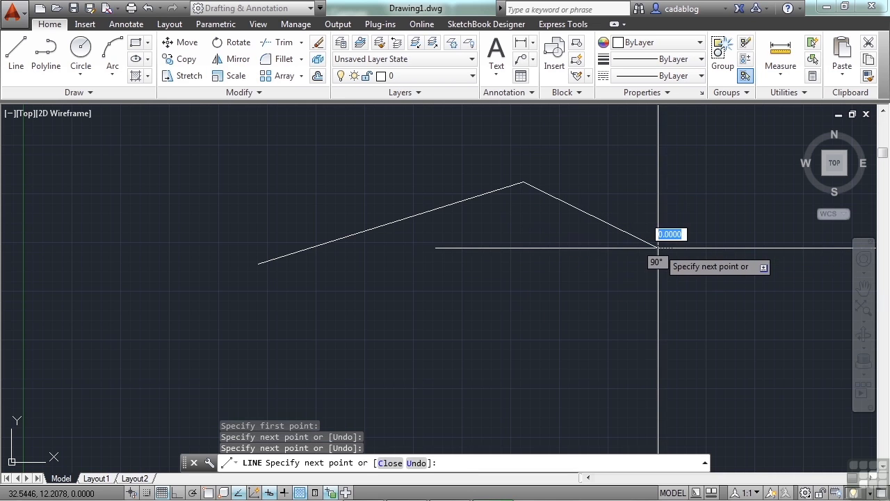
left_click(530, 337)
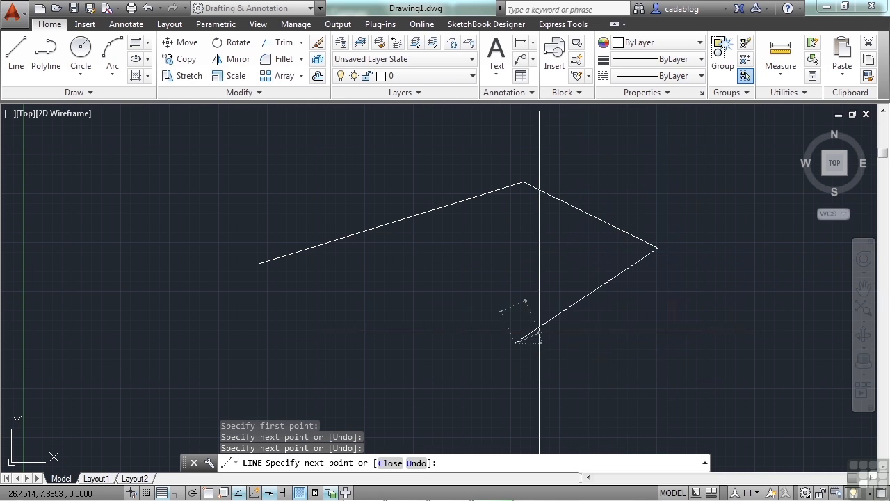
left_click(414, 320)
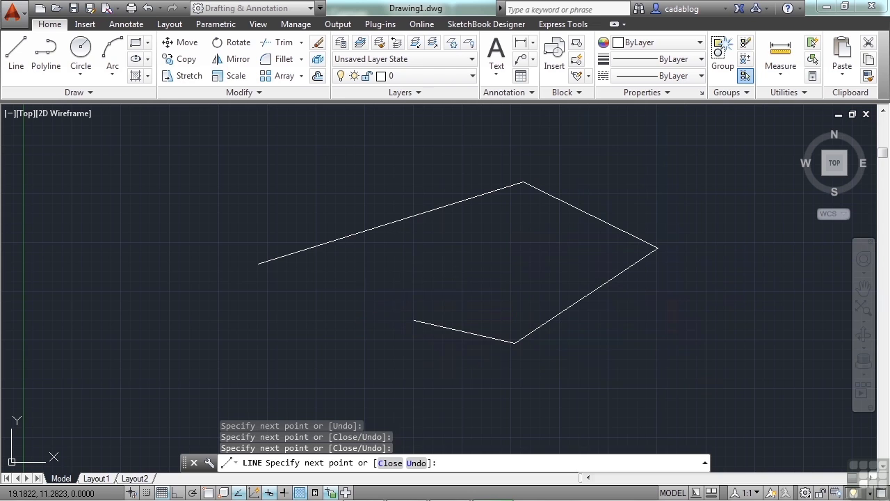
left_click(397, 266)
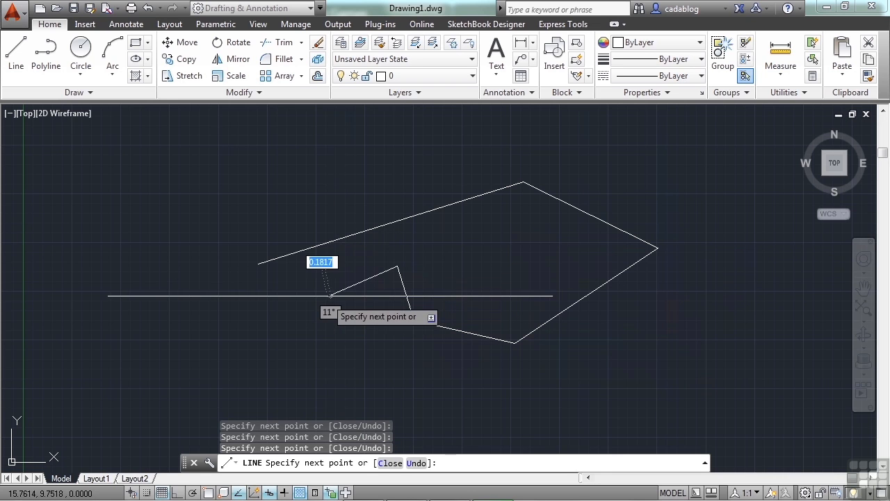
left_click(327, 298)
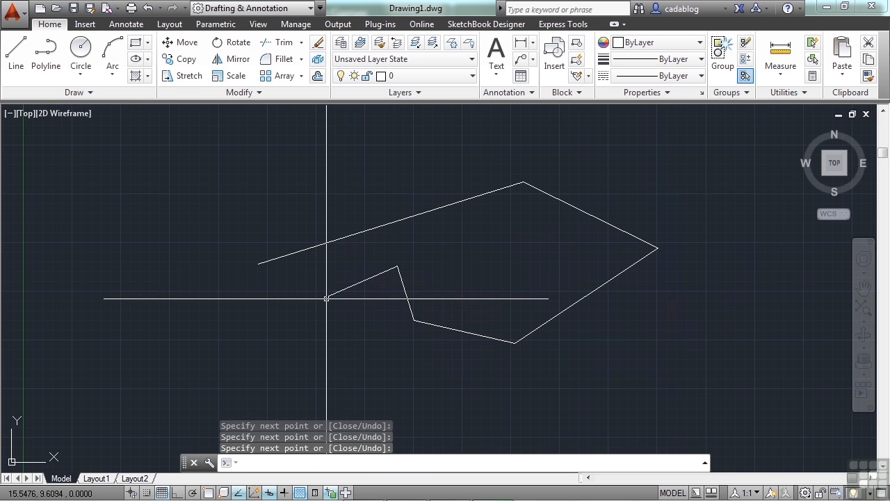
key("Return")
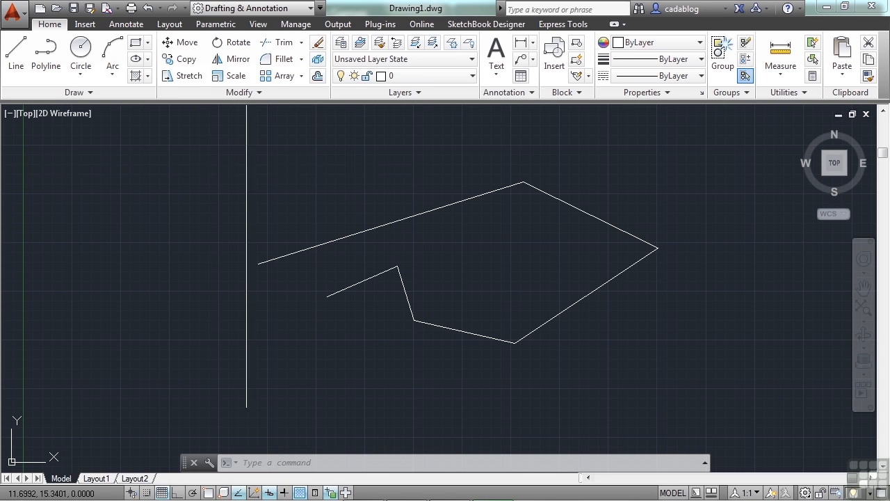
Step: Erase all the line segments in the drawing with one crossing selection
type("e")
key("Return")
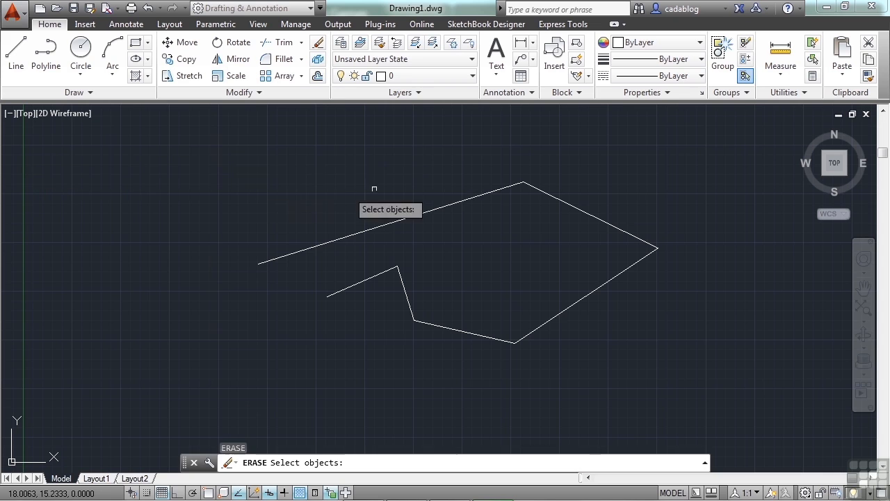
left_click(647, 156)
left_click(399, 386)
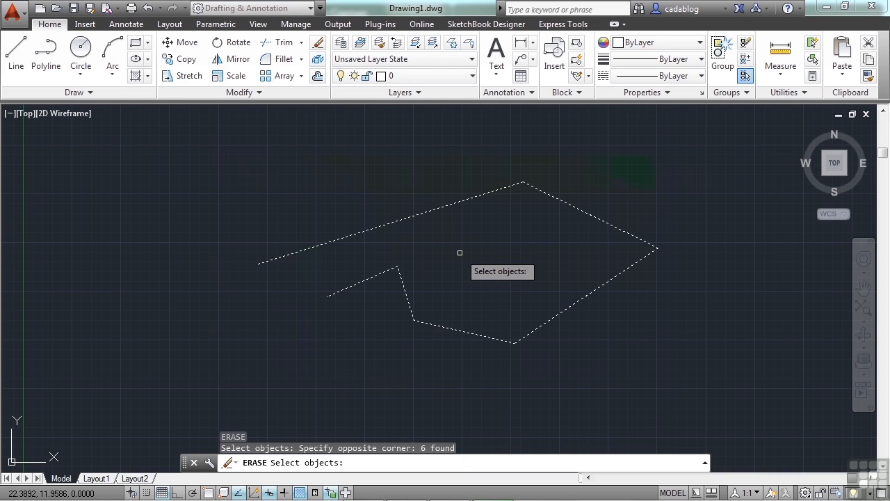
key("Return")
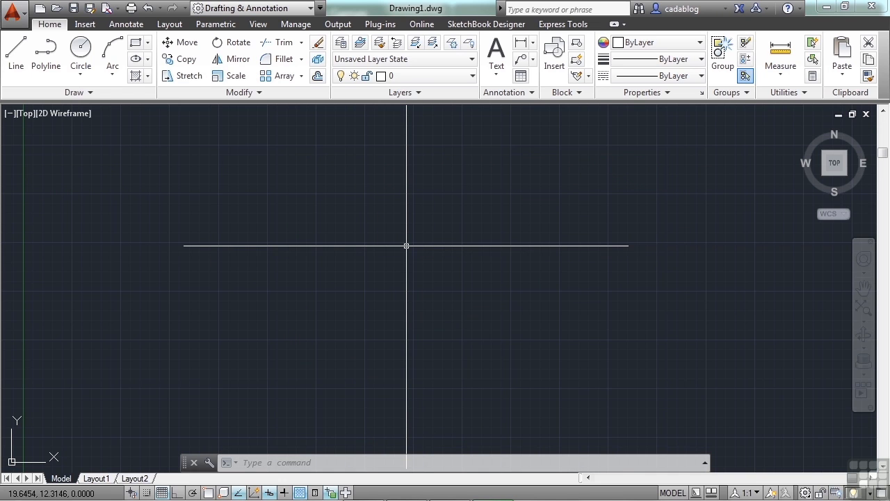
Step: Create a new drawing from the Tutorial-iArch.dwt template
type("new")
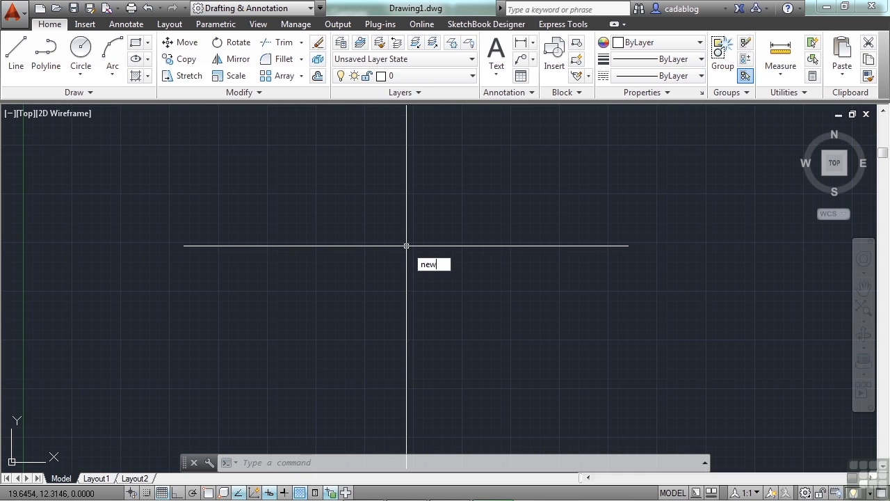
key("Return")
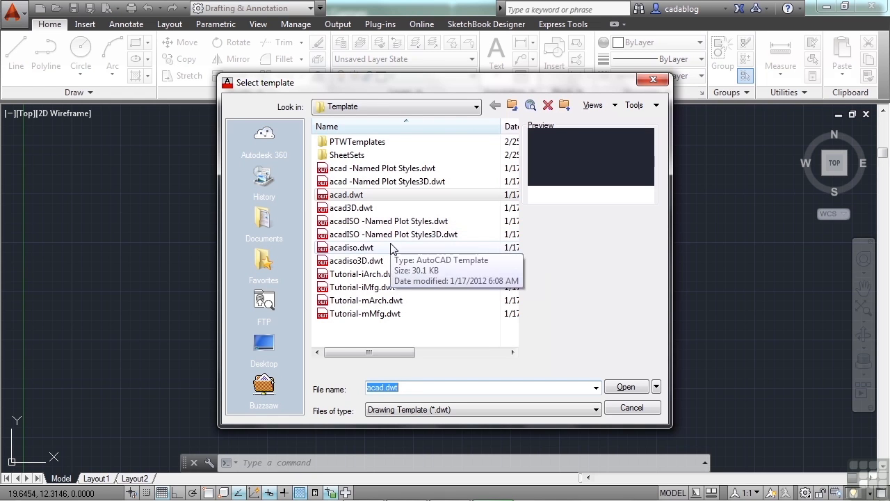
left_click(381, 276)
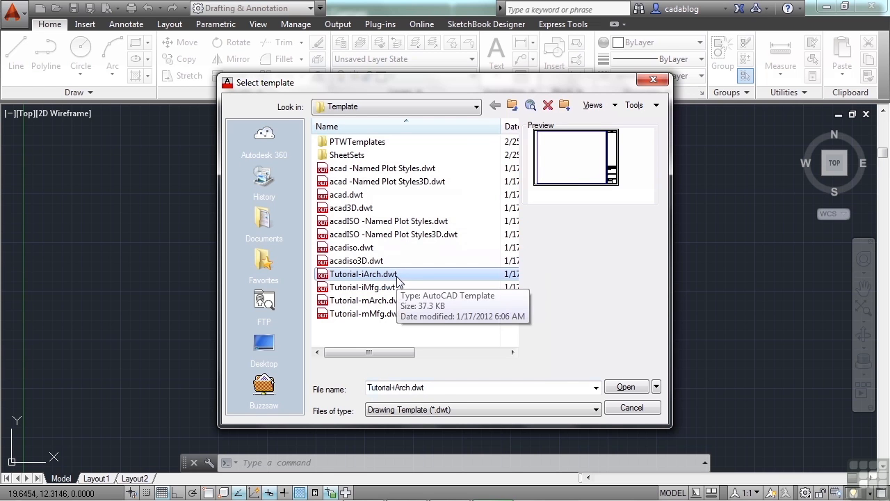
left_click(625, 387)
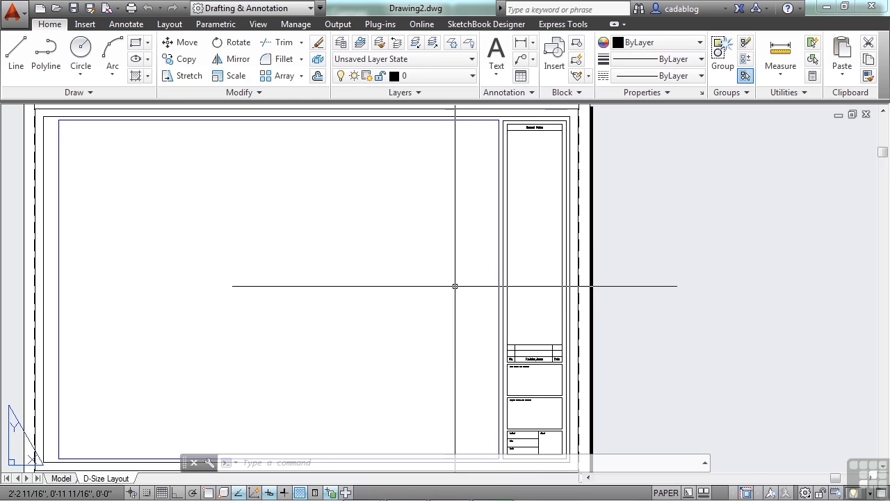
Step: Look over the D-Size Layout sheet with its title block and switch to model space
scroll(530, 279, "down", 2)
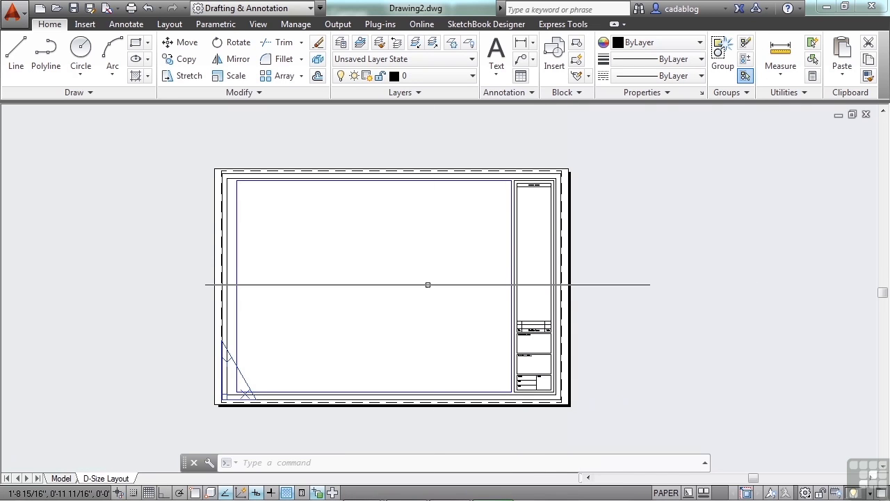
middle_click_drag(402, 289, 471, 266)
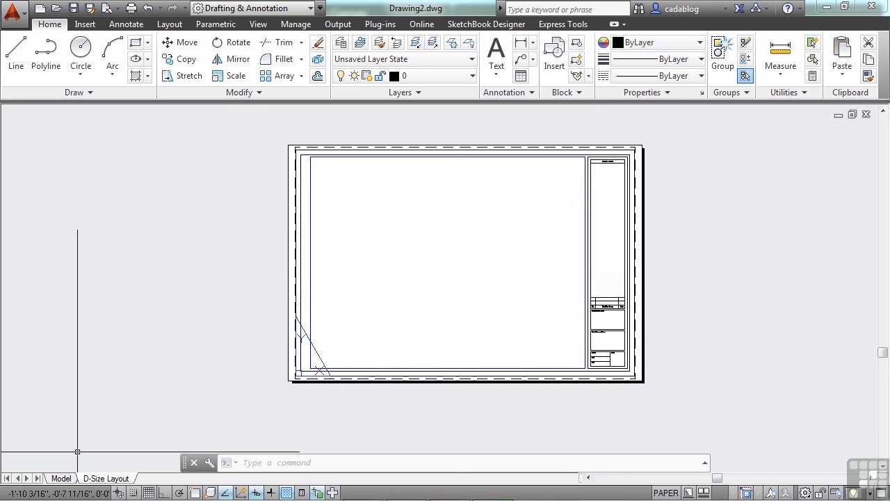
left_click(61, 478)
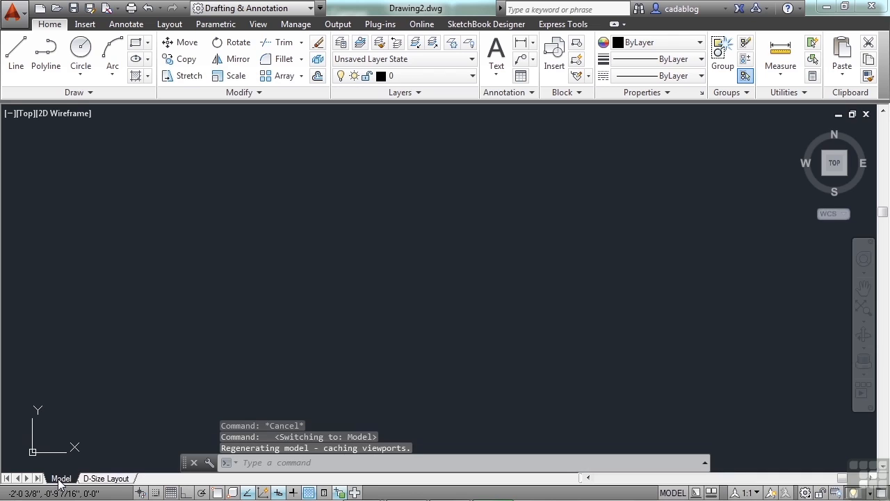
left_click(98, 479)
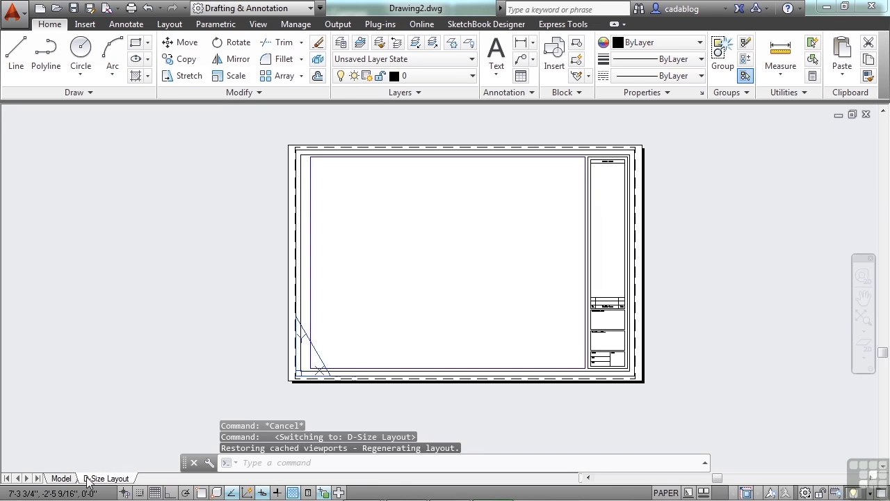
left_click(69, 480)
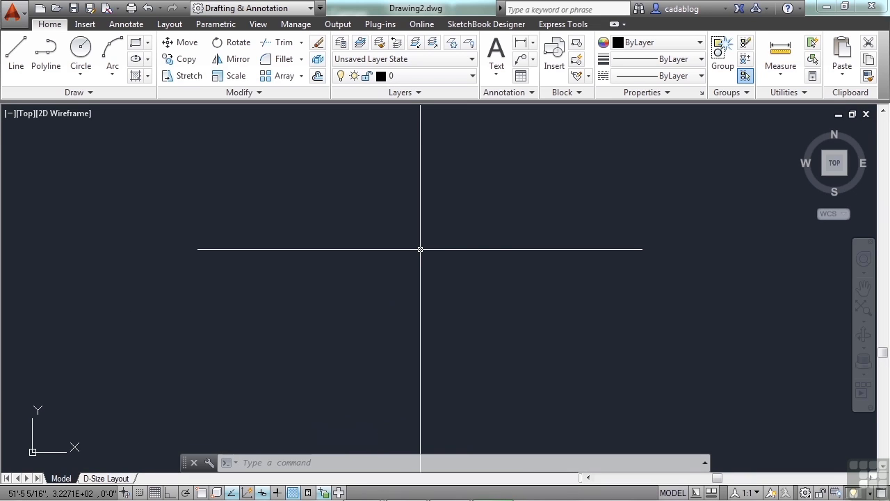
Step: Check the length, angle and insertion scale settings in the Drawing Units dialog and accept them
type("units")
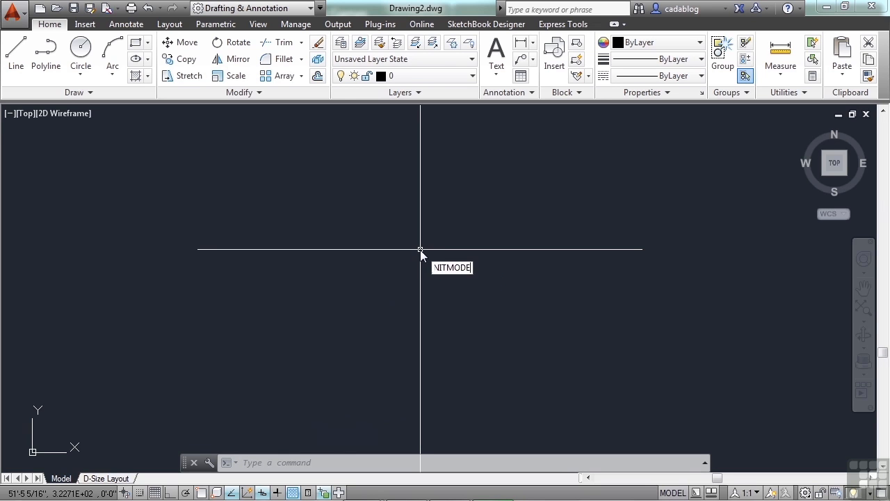
key("Return")
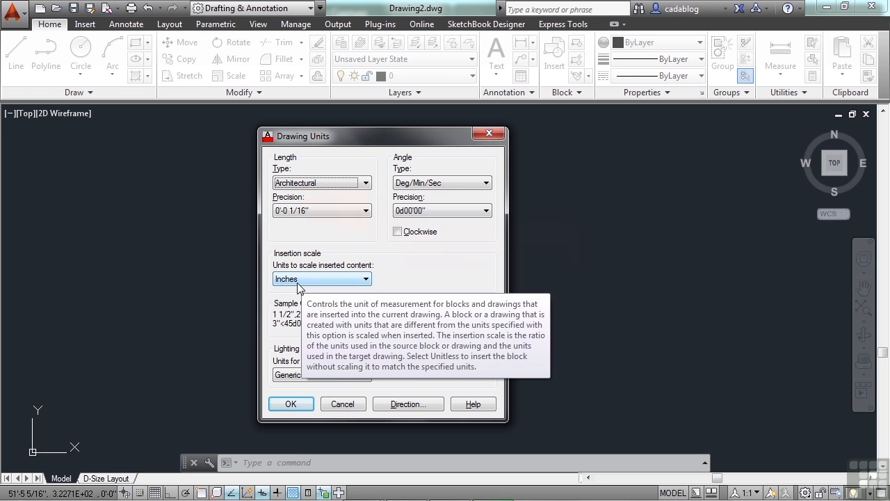
left_click(291, 404)
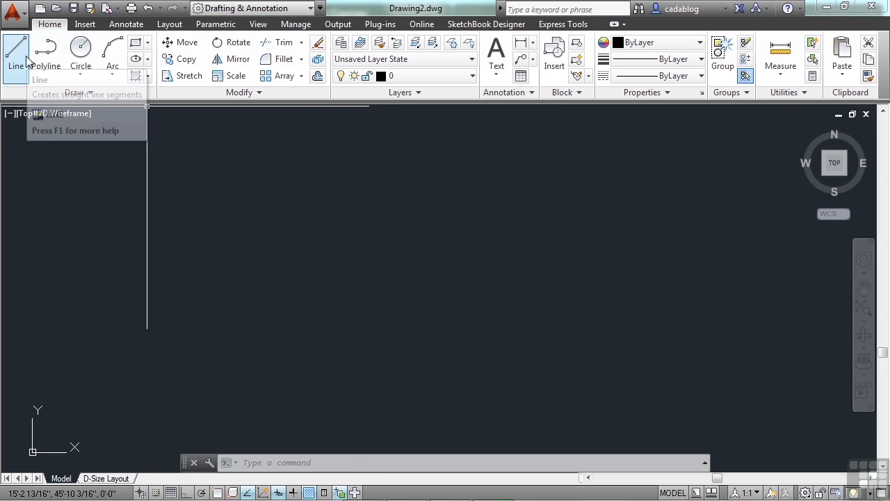
Step: Start a line with its first point at the origin 0,0
type("ine")
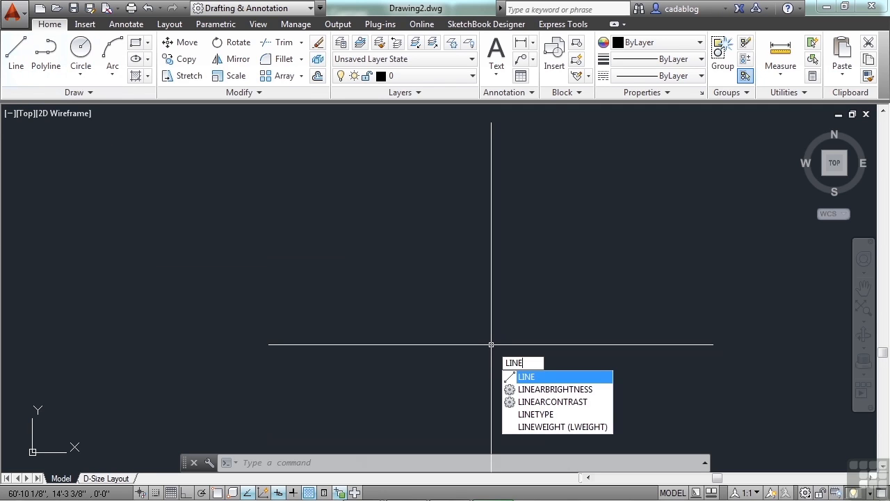
key("Return")
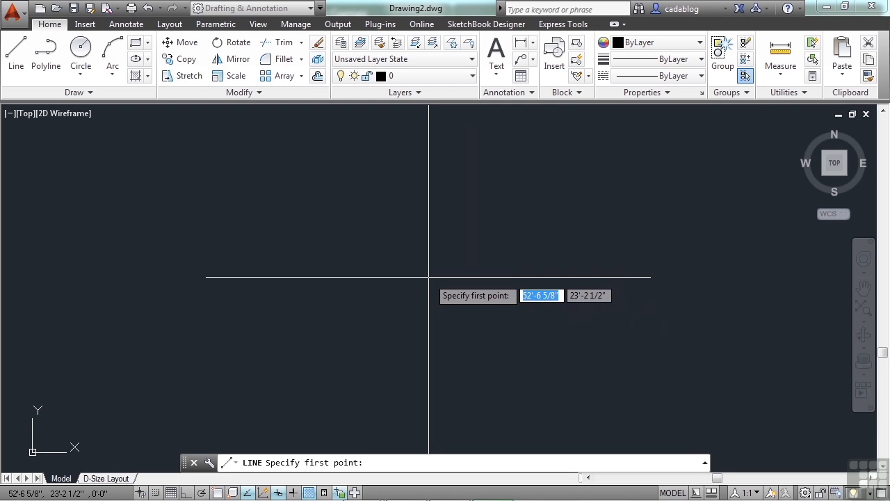
type("0,0")
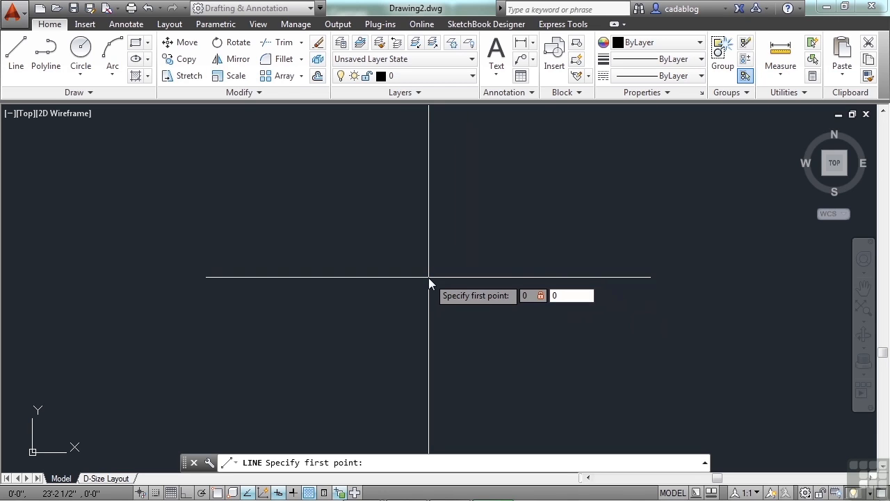
key("Return")
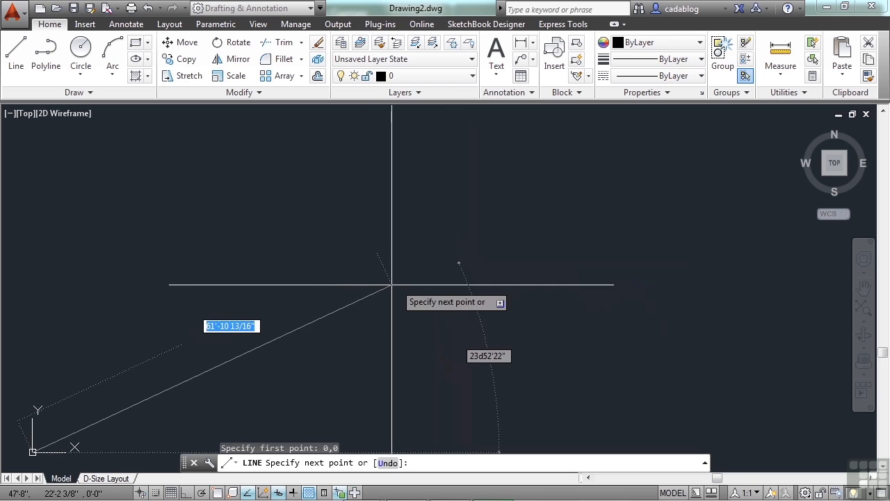
mouse_move(308, 293)
middle_mouse_down()
mouse_move(522, 236)
mouse_move(525, 245)
middle_mouse_up()
scroll(331, 371, "up", 4)
scroll(355, 331, "down", 6)
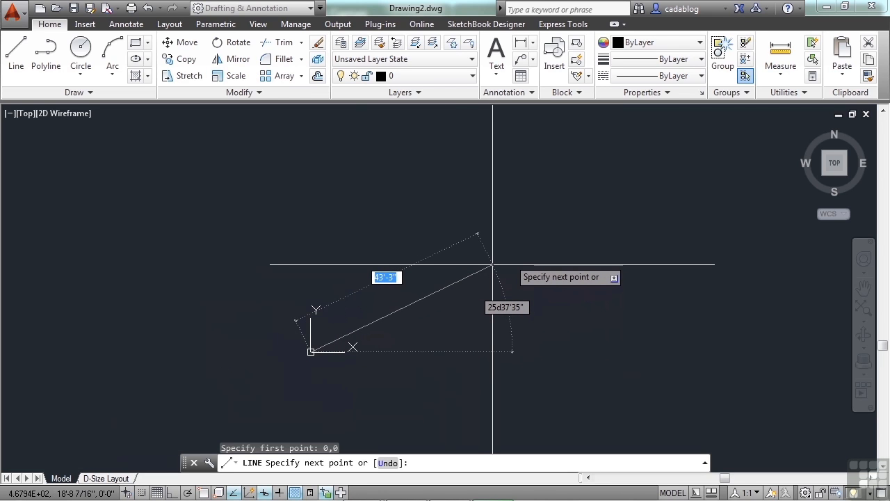
middle_click_drag(495, 256, 479, 230)
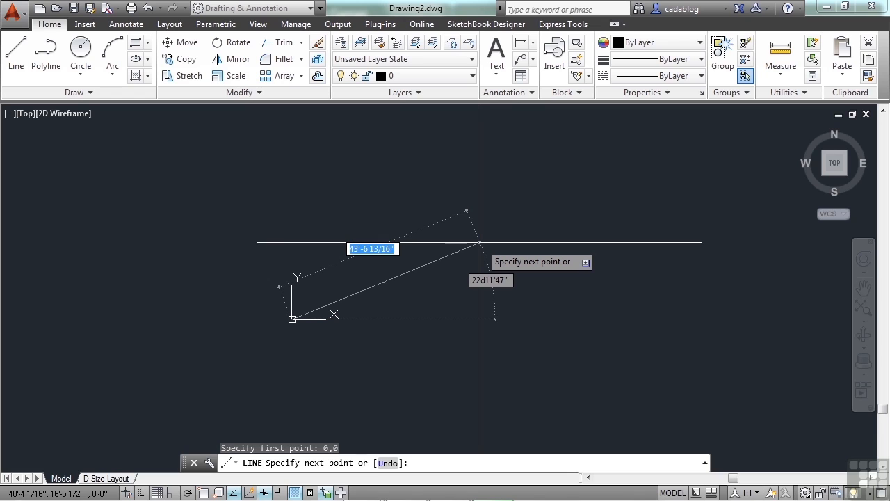
Step: Try a length of 50' for the line's first segment from the origin
type("50'")
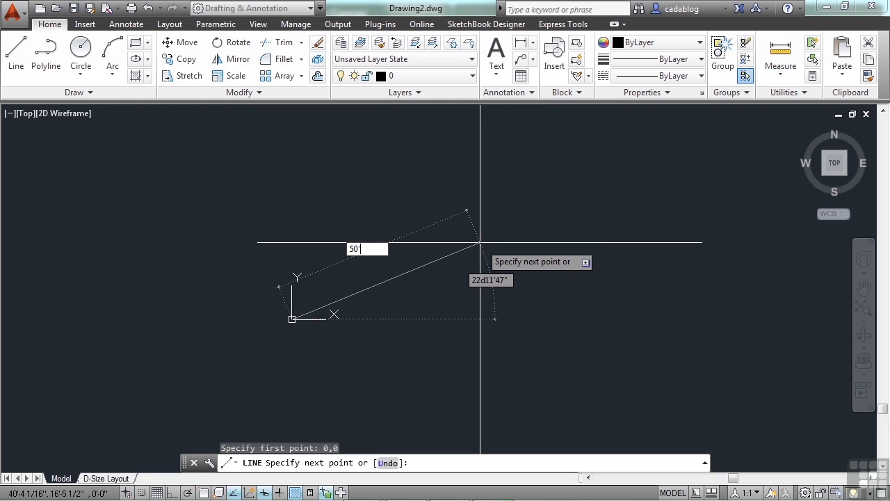
type("6")
key("BackSpace")
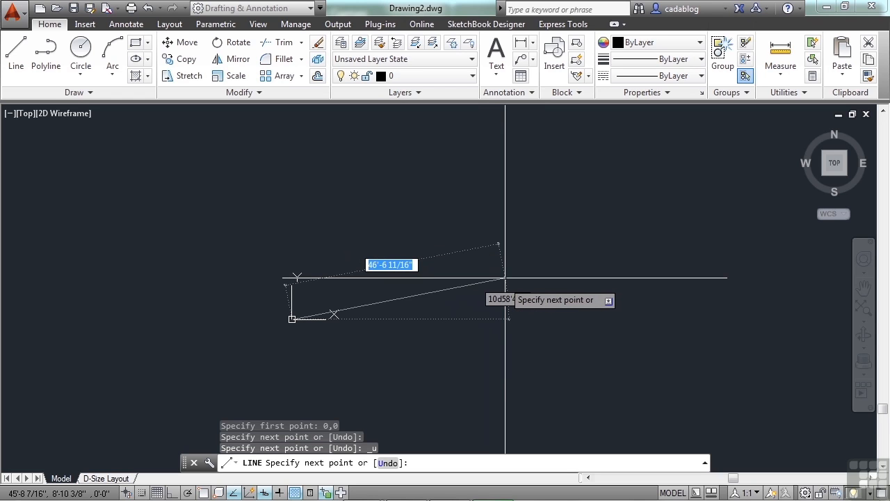
Step: Turn on Ortho mode to restrict the line in progress to horizontal and vertical directions
key("F8")
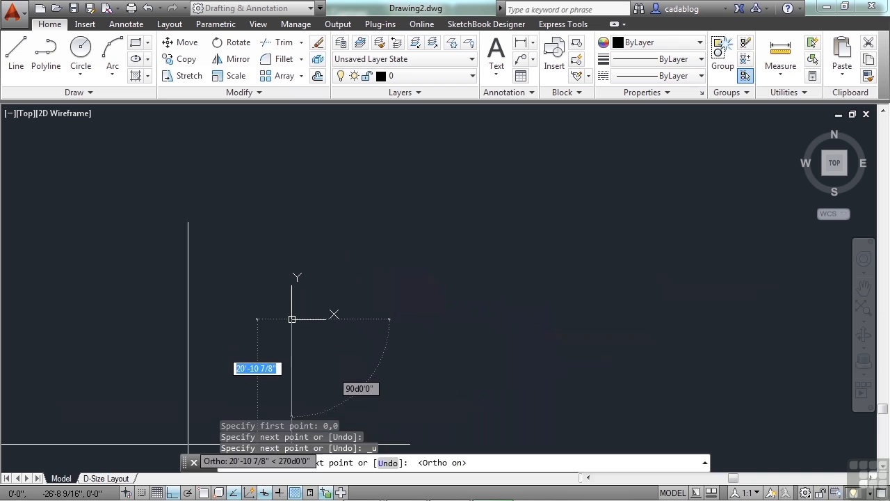
left_click(175, 492)
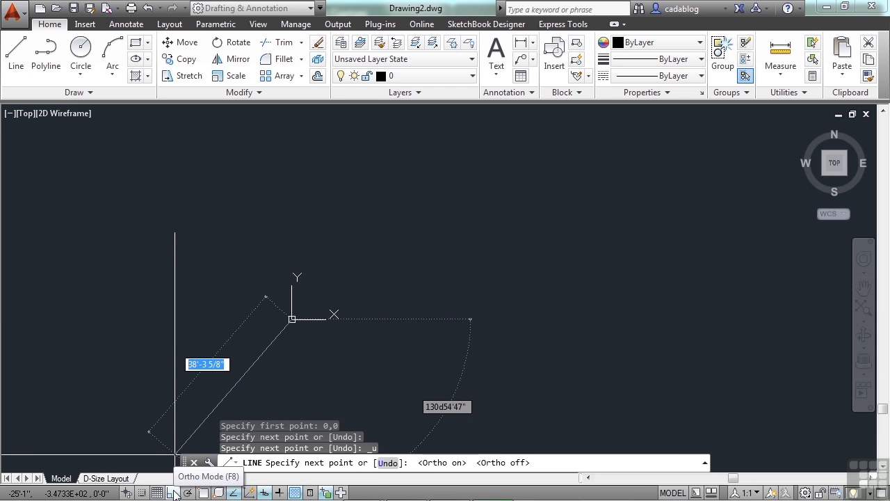
left_click(173, 492)
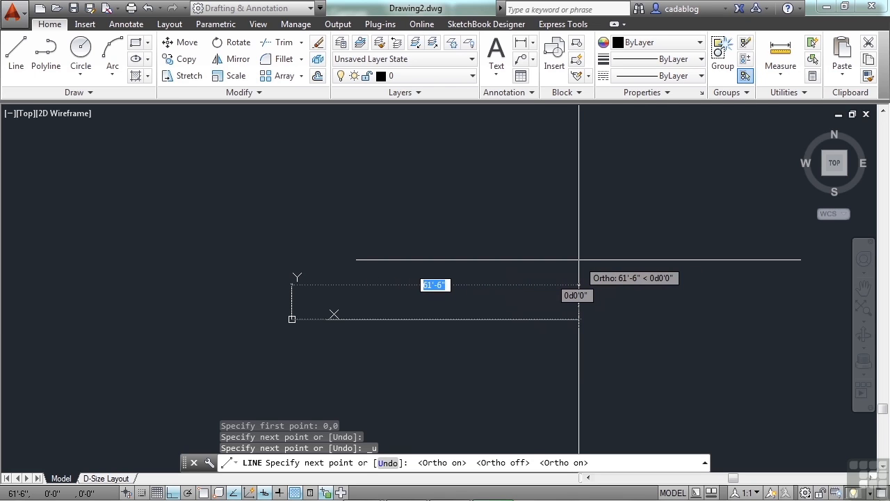
Step: Draw the horizontal line from the origin 50' to the right and finish the line
type("50")
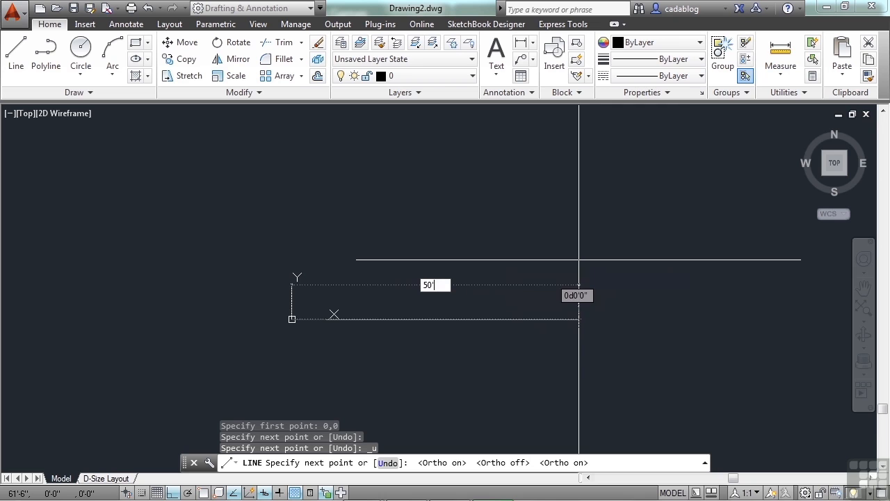
key("Return")
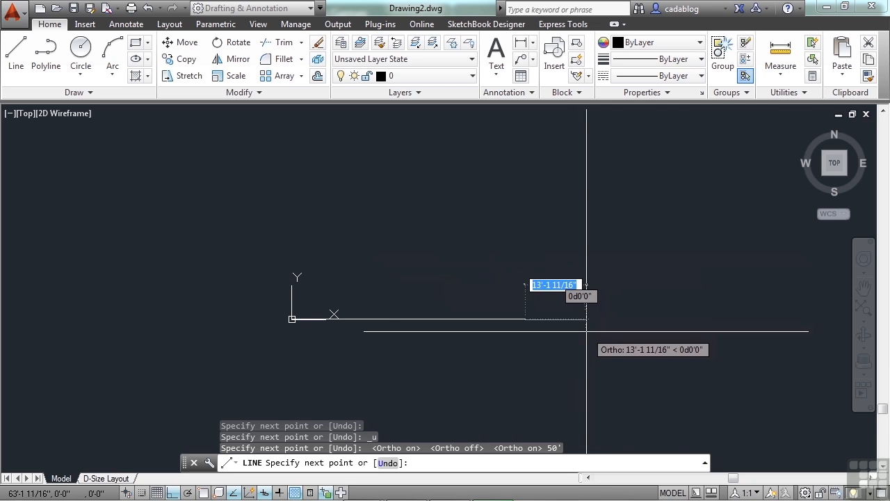
key("Return")
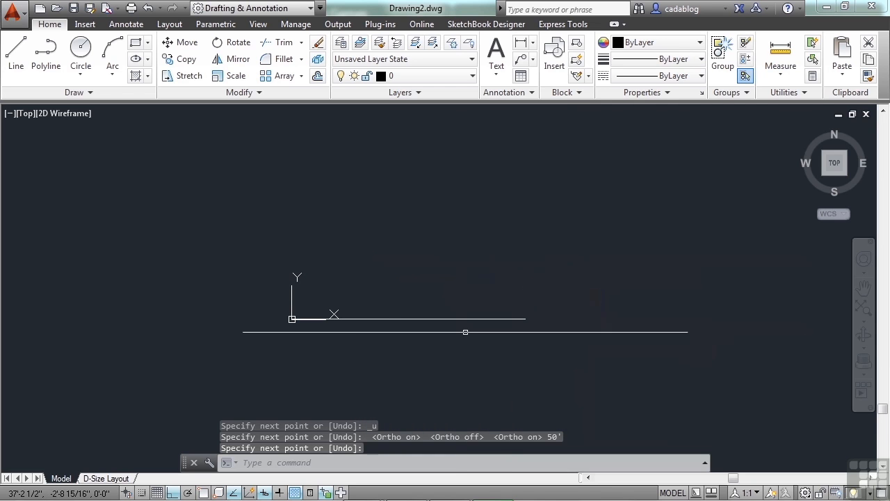
Step: Select the 50' line to examine the grips at its ends and midpoint, and clear the selection
left_click(471, 318)
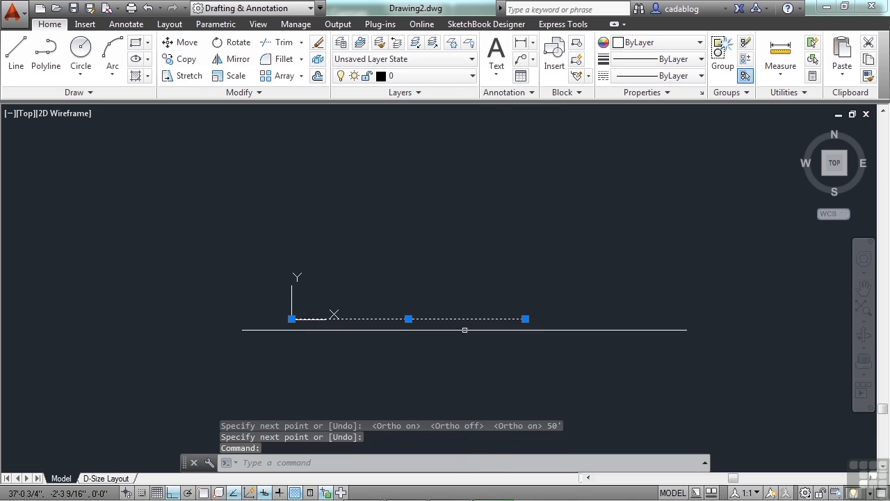
mouse_move(525, 318)
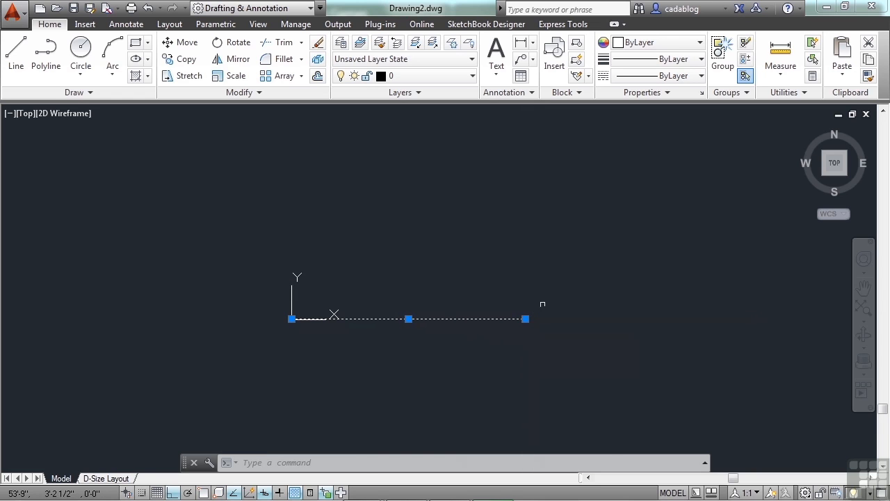
key("Escape")
key("Escape")
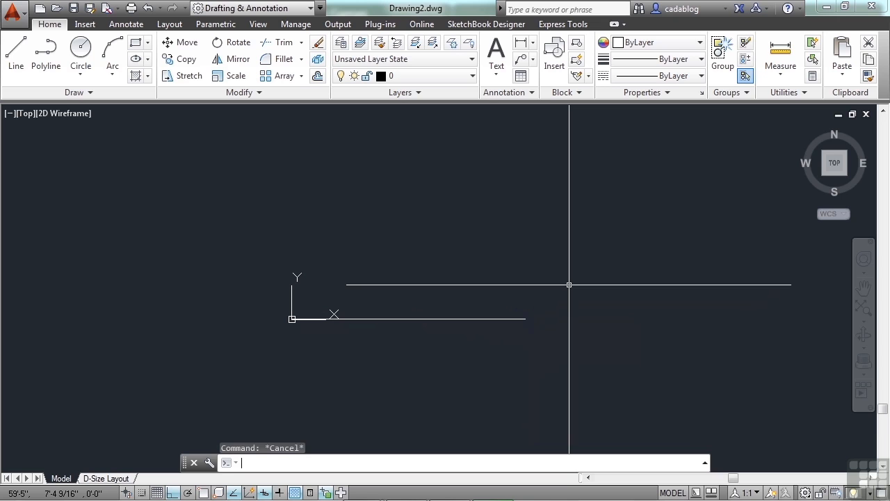
Step: Start a line at the right end of the horizontal line with an Endpoint snap and draw it 30' straight up
type("l")
key("Return")
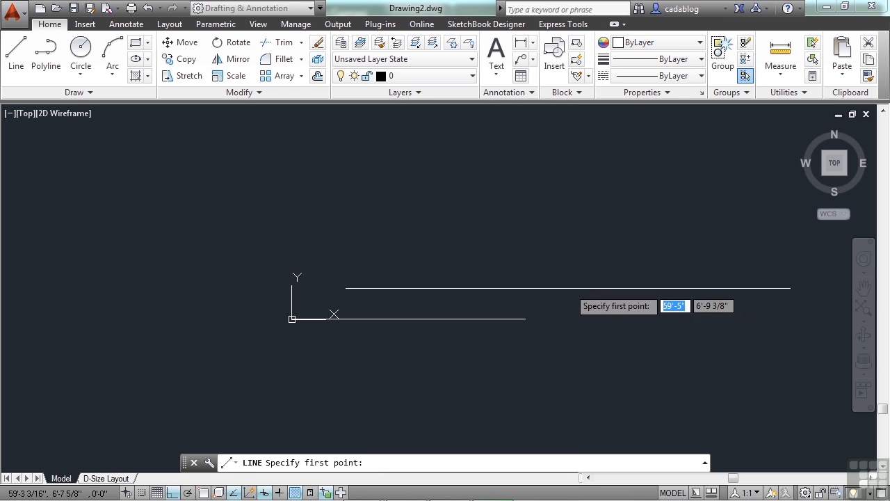
type("end")
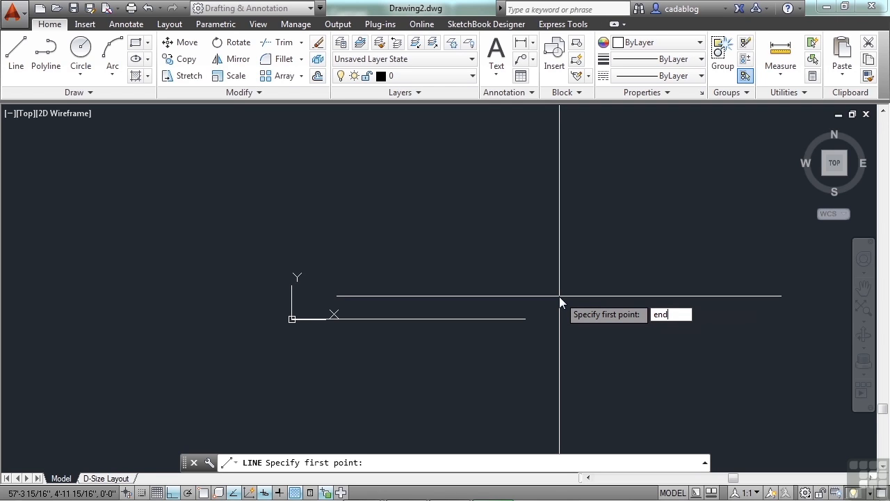
key("Return")
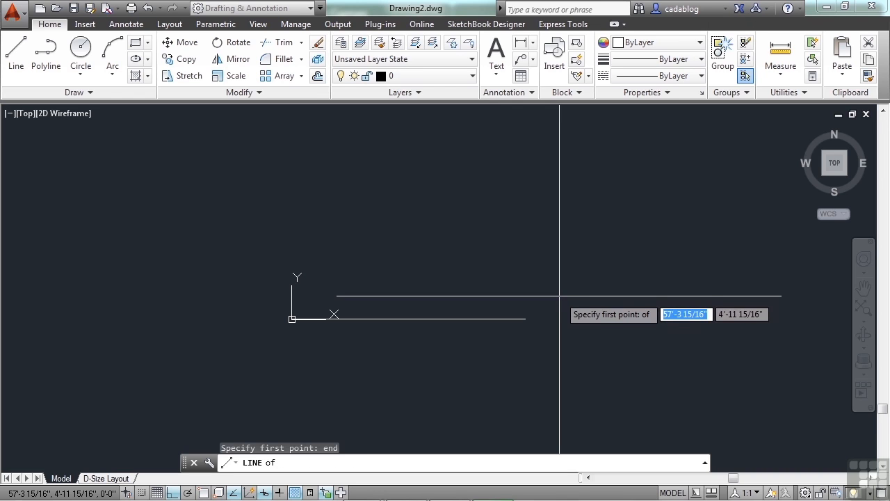
left_click(532, 324)
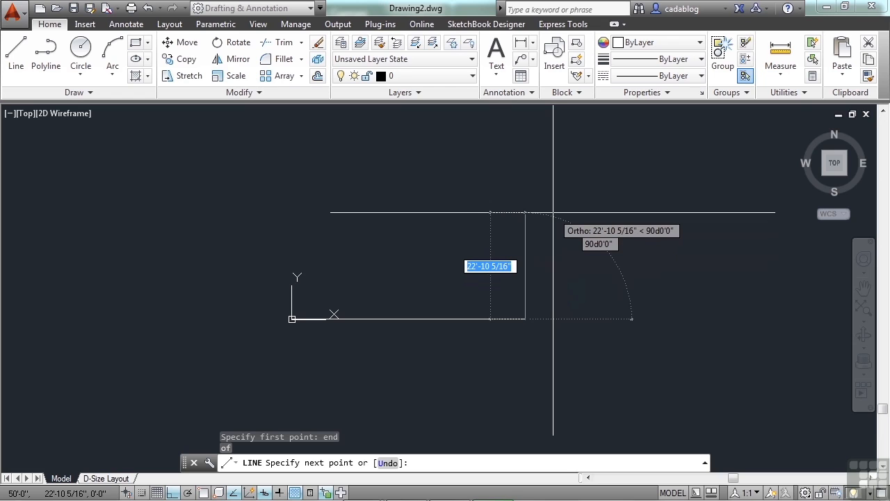
type("30")
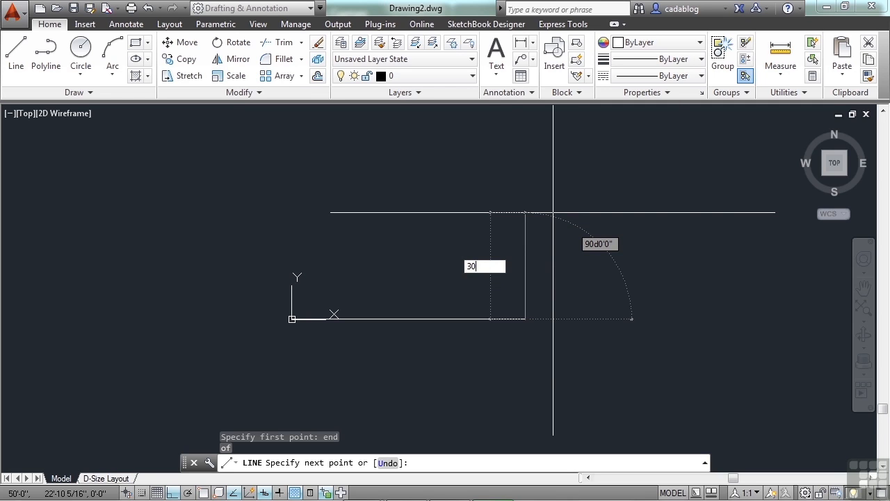
type("'")
key("Return")
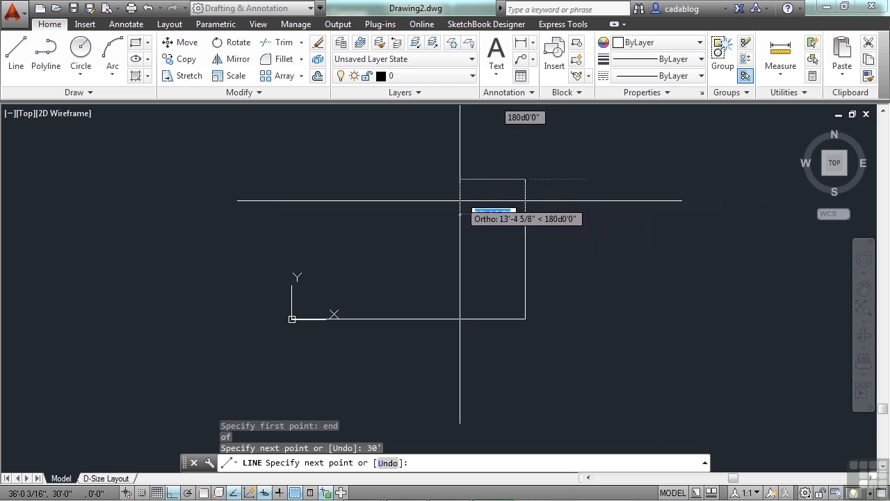
Step: Continue the line 50' horizontally to the left from the top of the 30' vertical
middle_click_drag(421, 193, 538, 212)
middle_click_drag(478, 221, 424, 237)
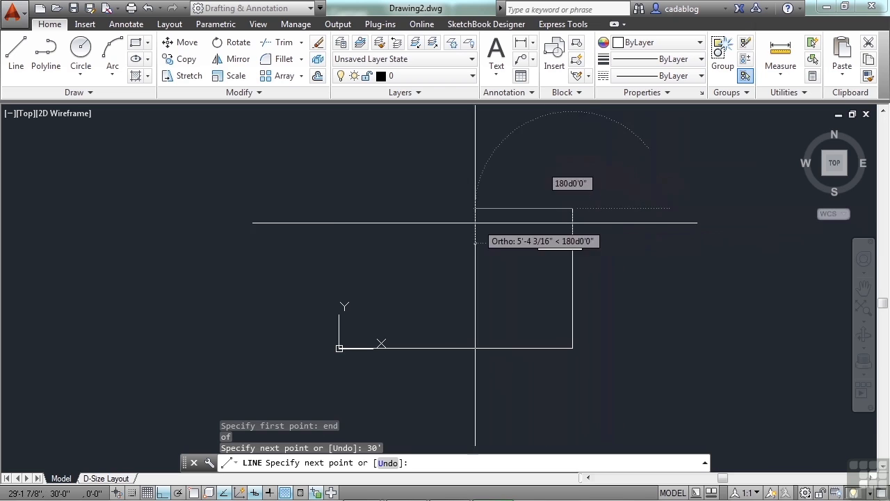
type("50")
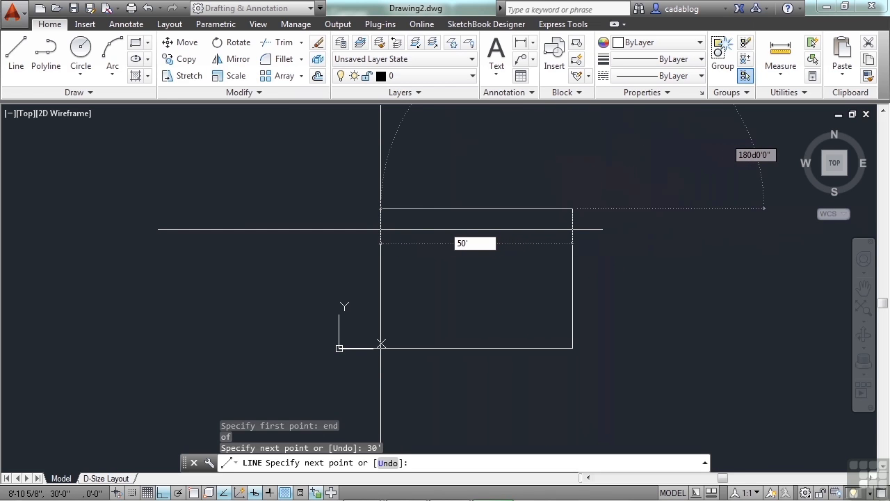
type("'")
key("Return")
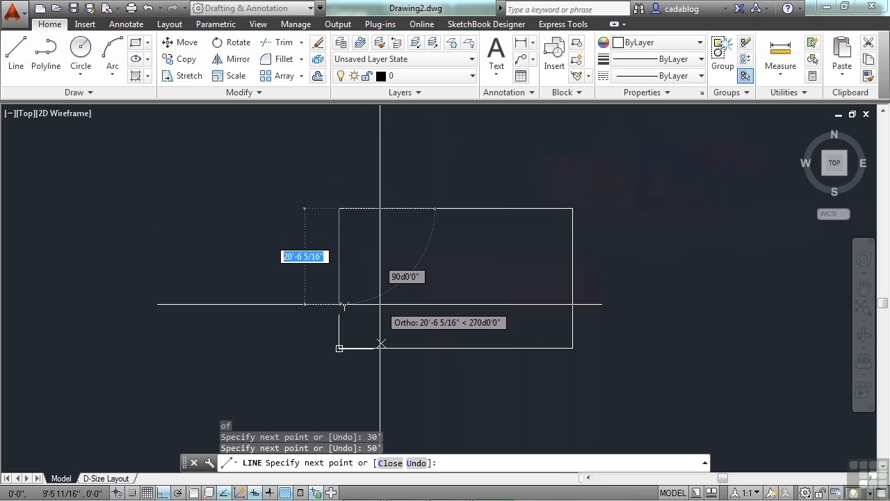
Step: Close the rectangle by drawing its left side down to the endpoint at the origin, and end the line
middle_click_drag(395, 312, 401, 280)
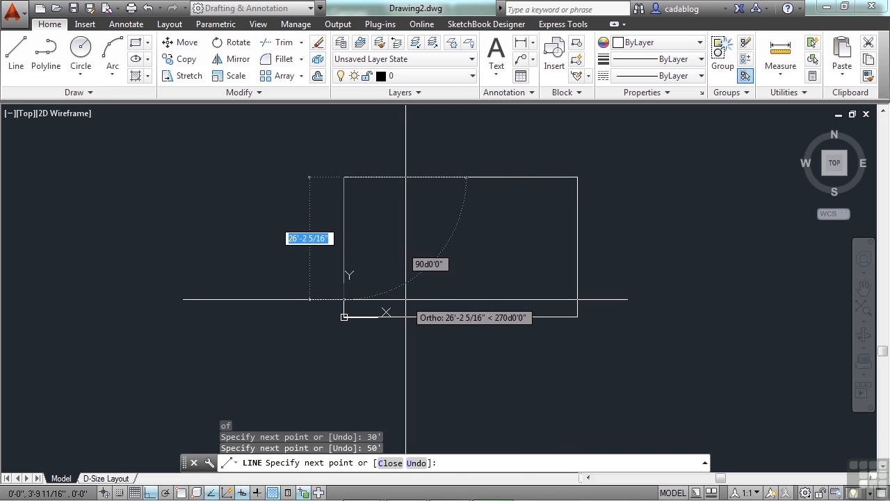
type("ext")
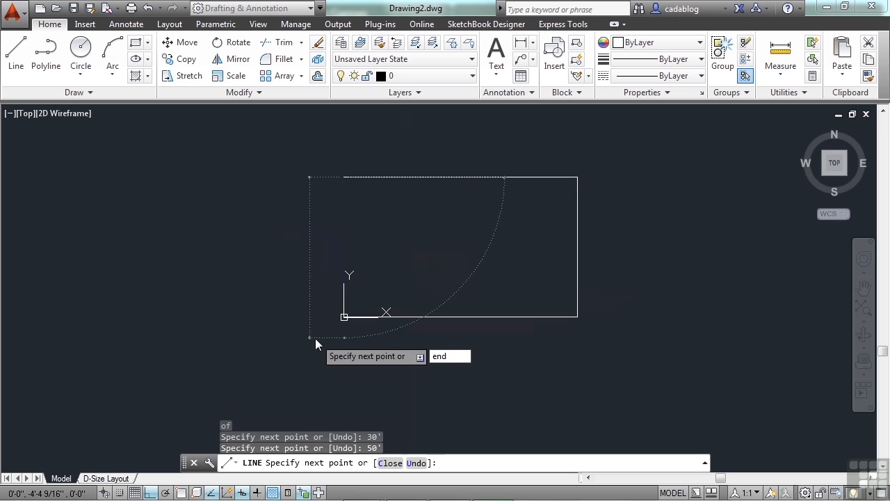
key("Return")
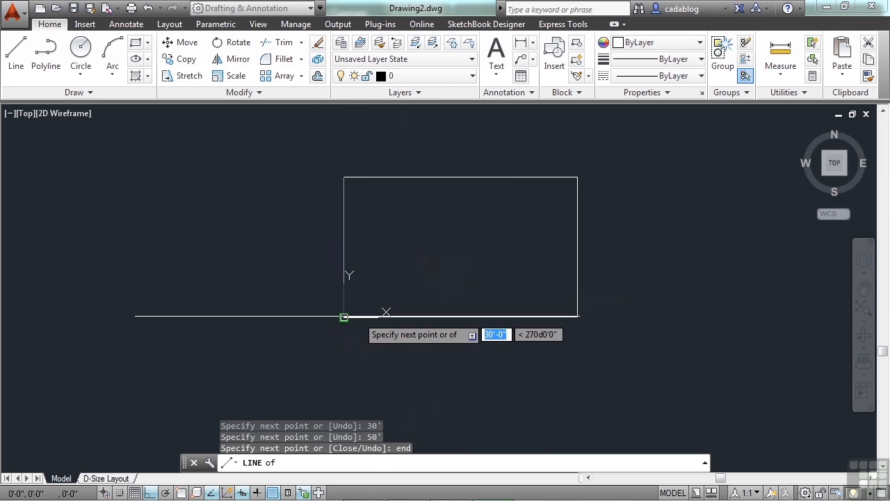
left_click(358, 315)
key("Return")
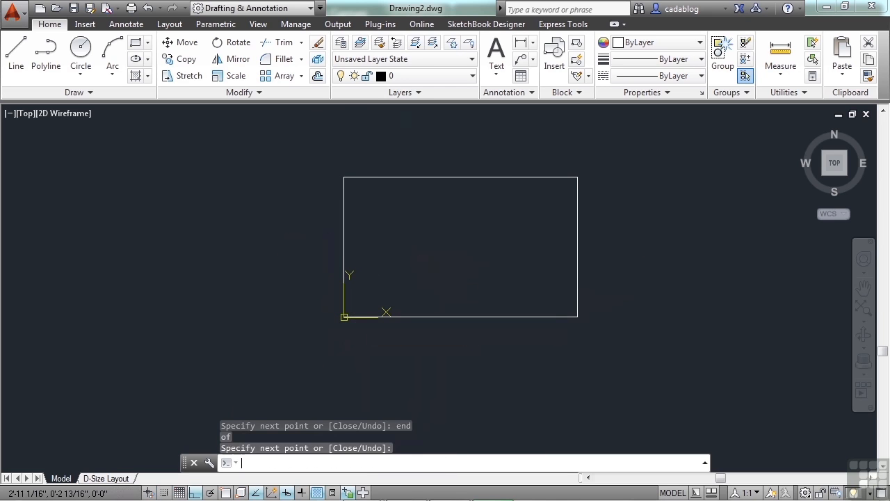
Step: Draw a 60" line horizontally to the right from the rectangle's upper-right corner, using an Endpoint snap
middle_click_drag(512, 240, 479, 265)
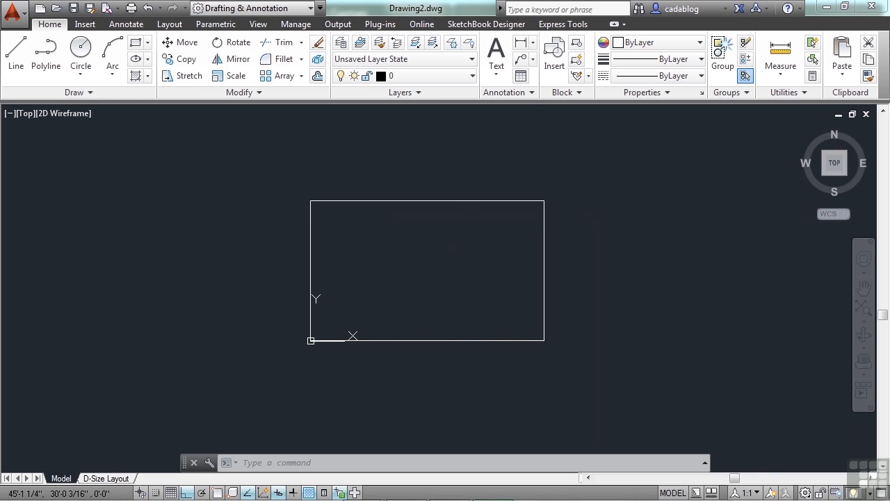
type("line")
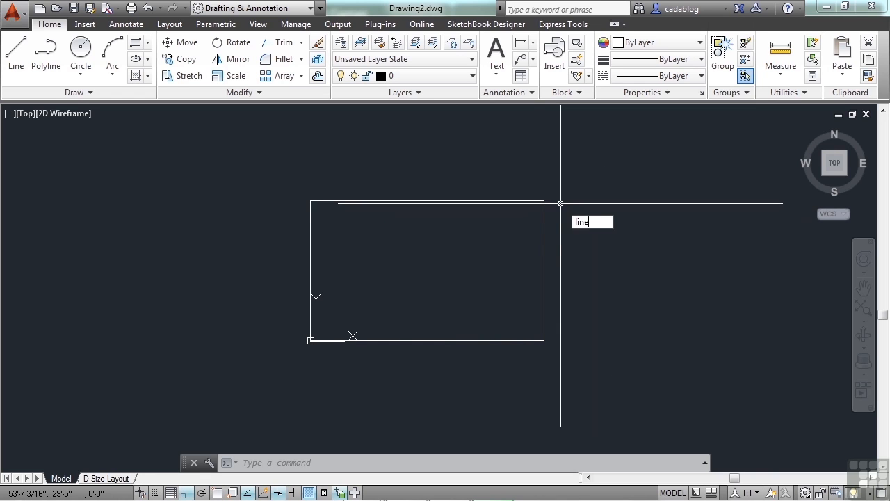
key("Return")
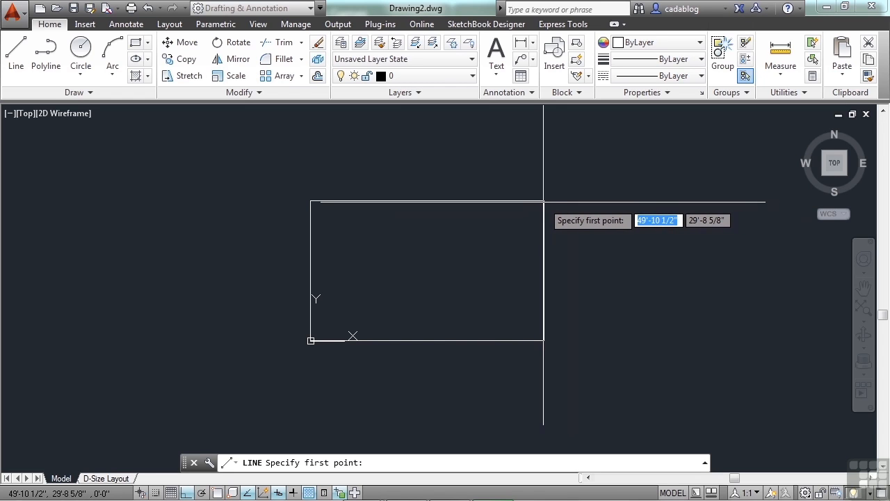
type("end")
key("Return")
left_click(542, 200)
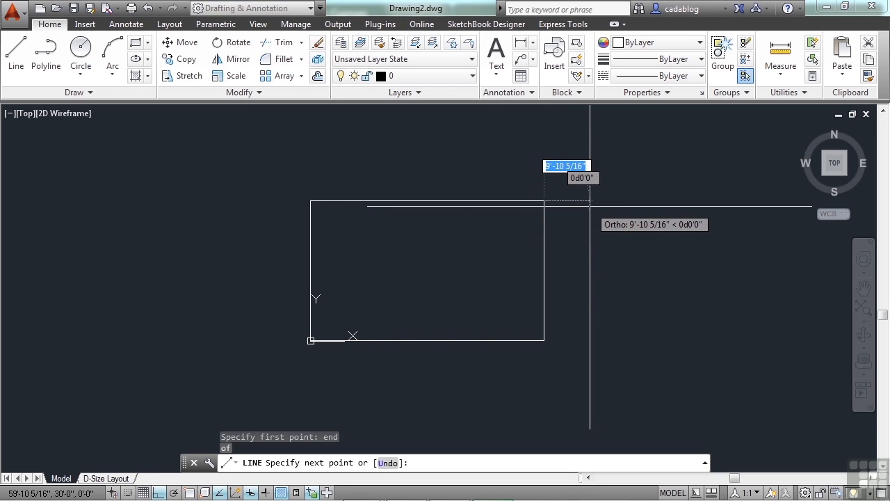
type("5'")
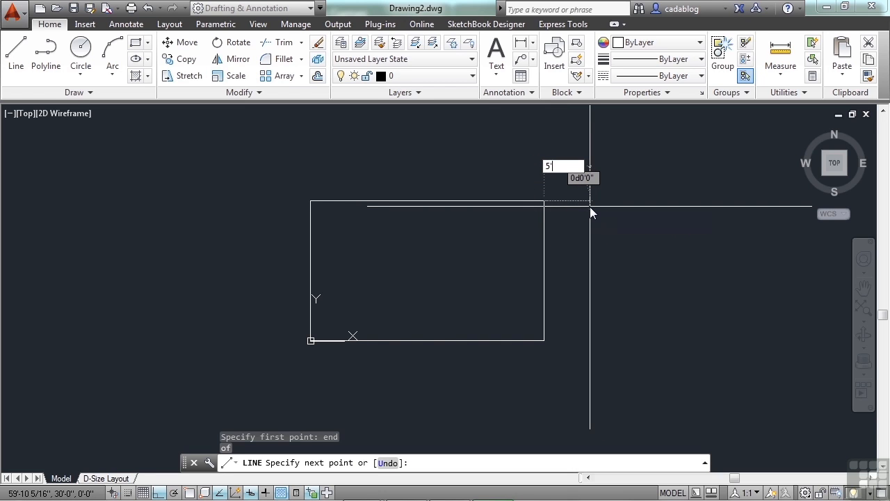
key("BackSpace")
key("BackSpace")
type("60")
key("Return")
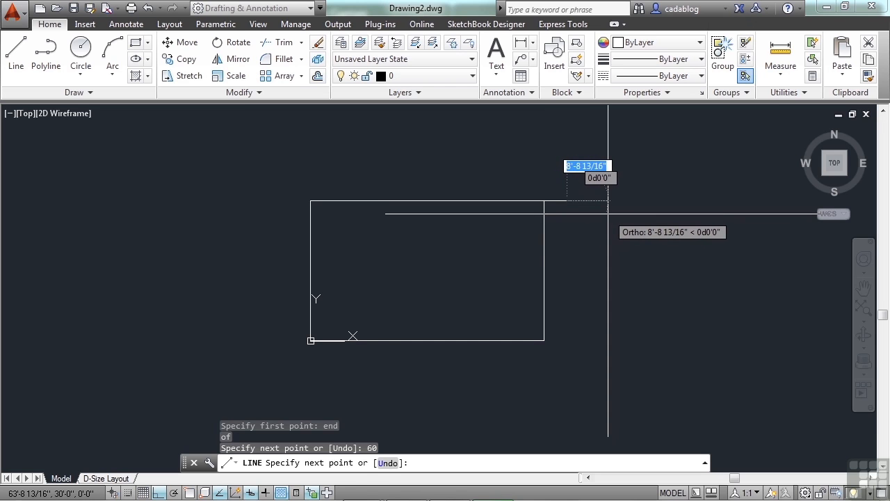
key("Return")
Step: Draw a 5' line horizontally to the left from the rectangle's upper-left corner, using an Endpoint snap
type("l")
key("Return")
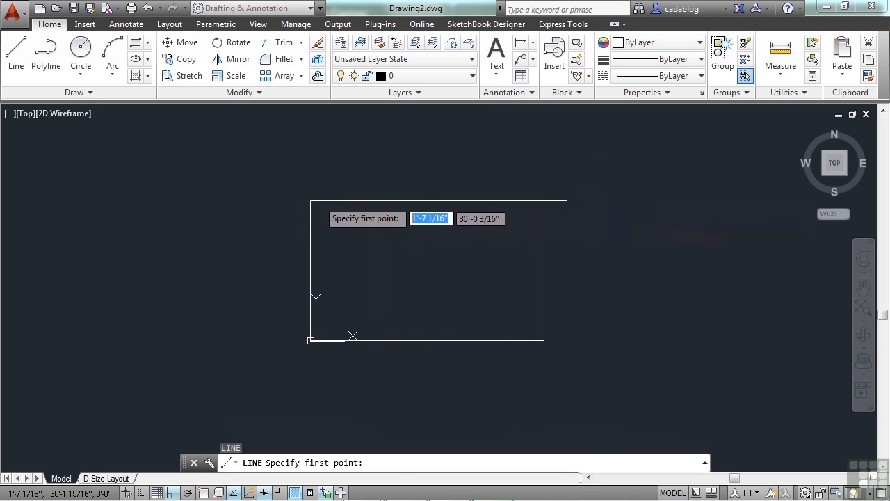
type("end")
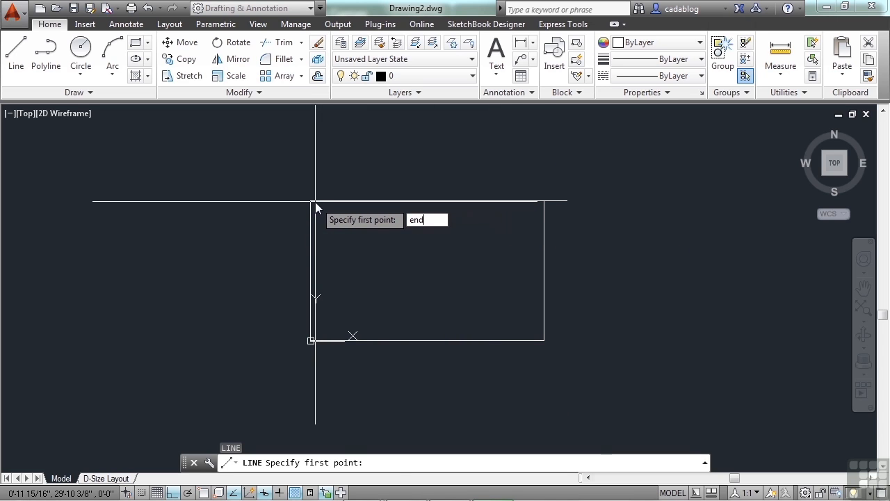
key("Return")
left_click(315, 201)
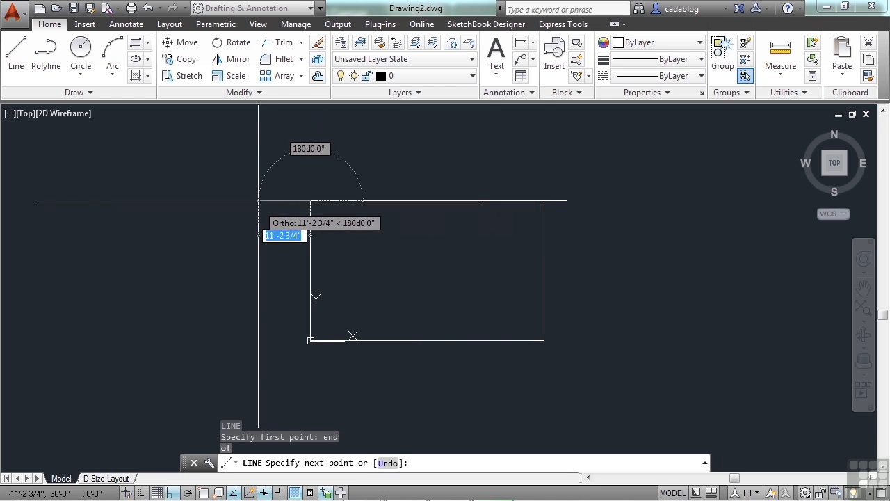
type("5'")
key("Return")
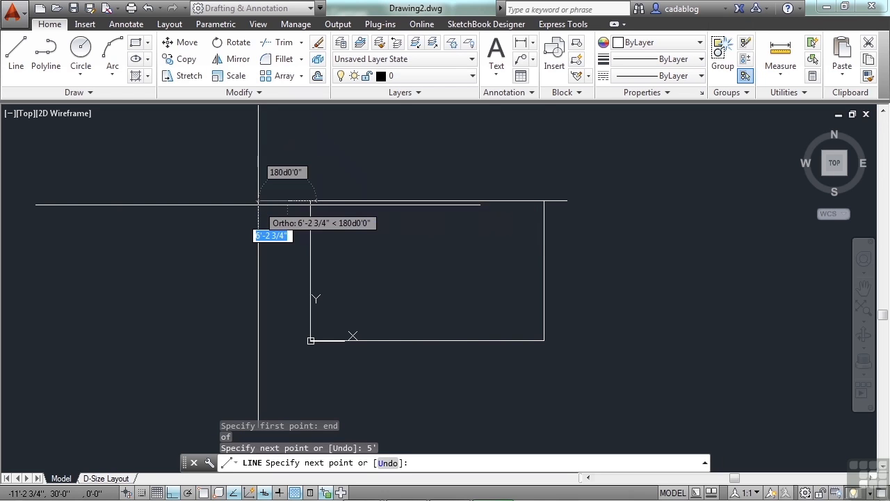
key("Return")
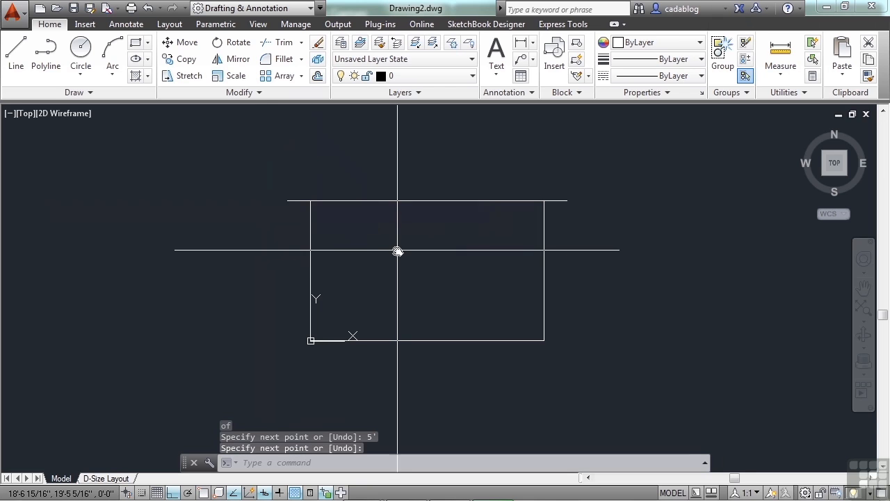
Step: Draw a 12' line at a 35-degree angle in the empty space above the rectangle, with Ortho mode turned off
middle_click_drag(397, 252, 385, 282)
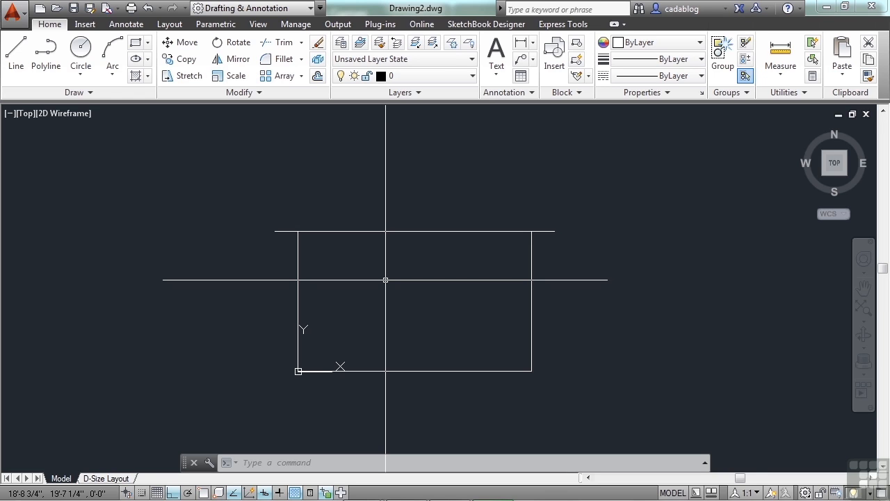
scroll(431, 270, "up", 2)
type("l")
key("Return")
left_click(429, 225)
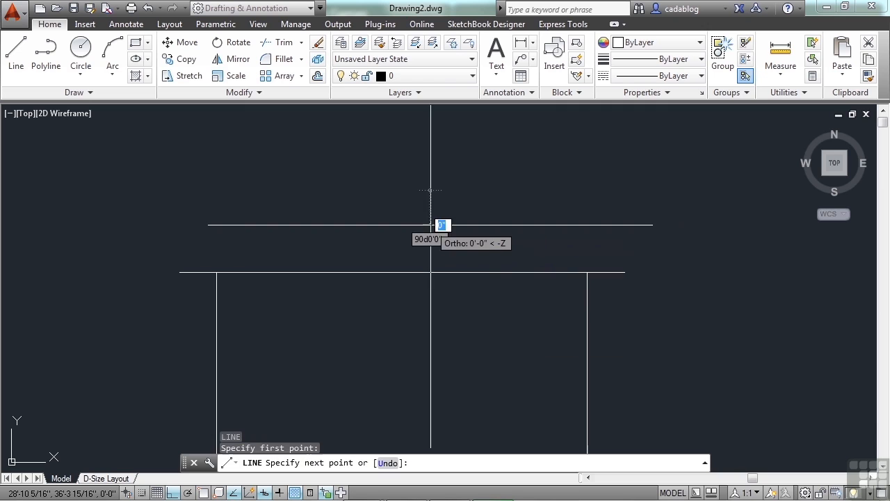
key("F8")
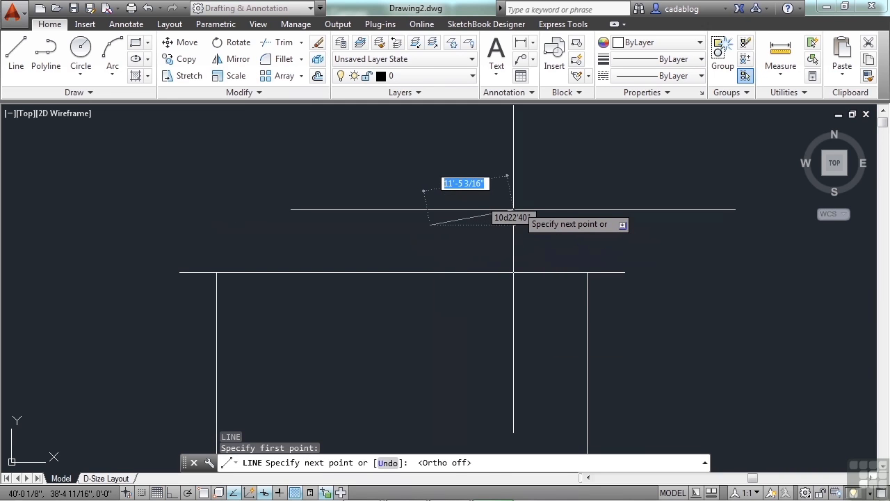
type("12'")
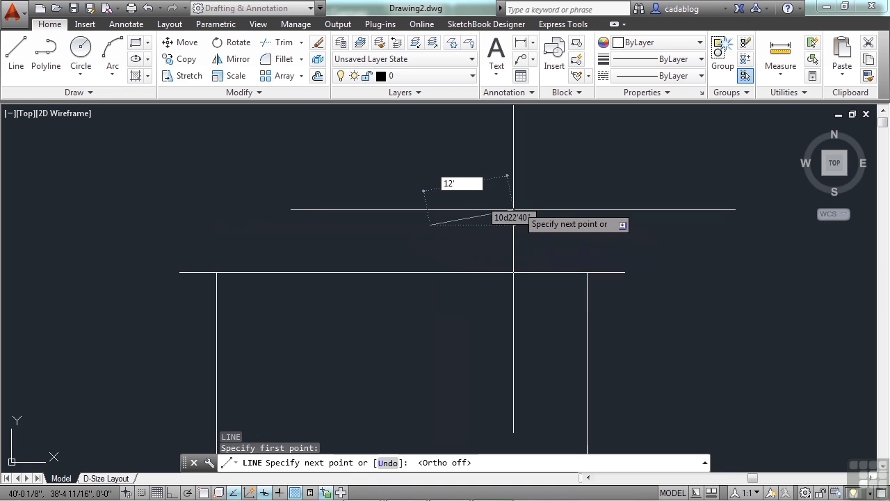
key("Tab")
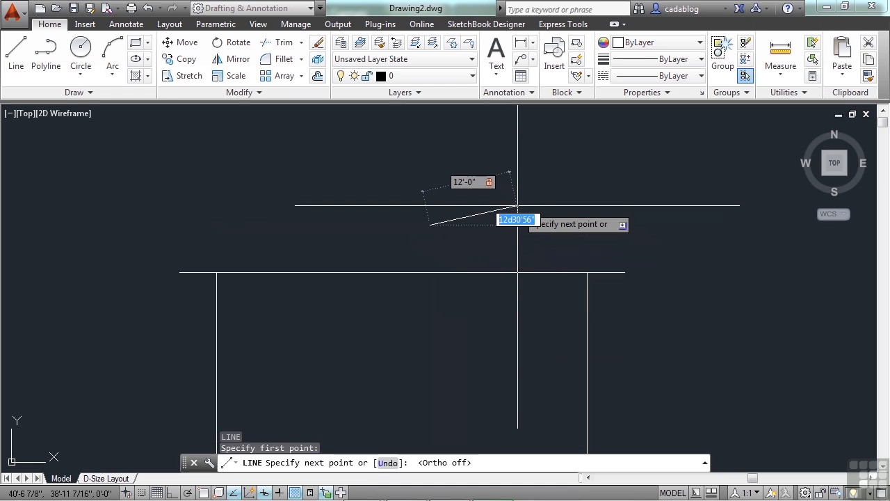
type("35")
key("Return")
key("Return")
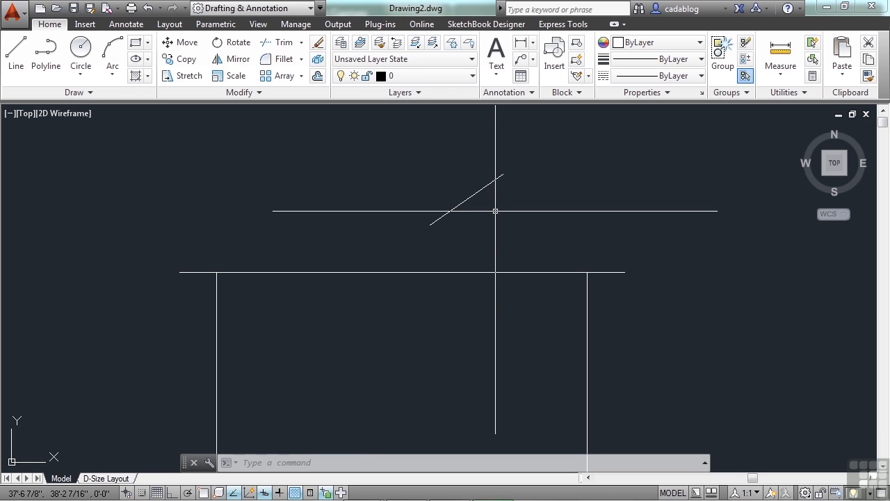
Step: Erase the 12' angled line above the rectangle
type("e")
key("Return")
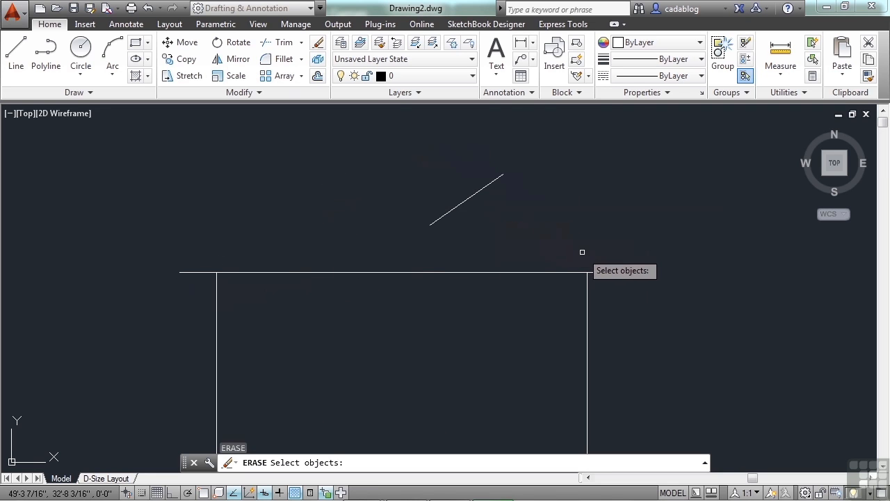
left_click(484, 187)
key("Return")
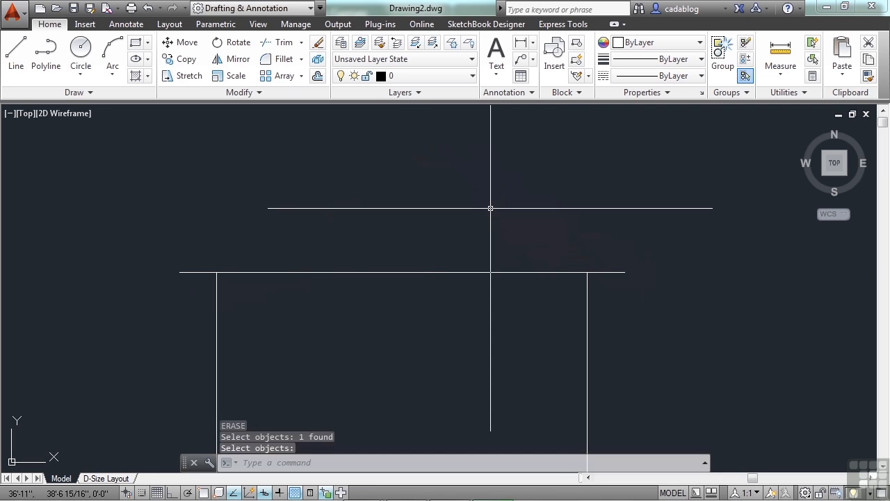
key("Escape")
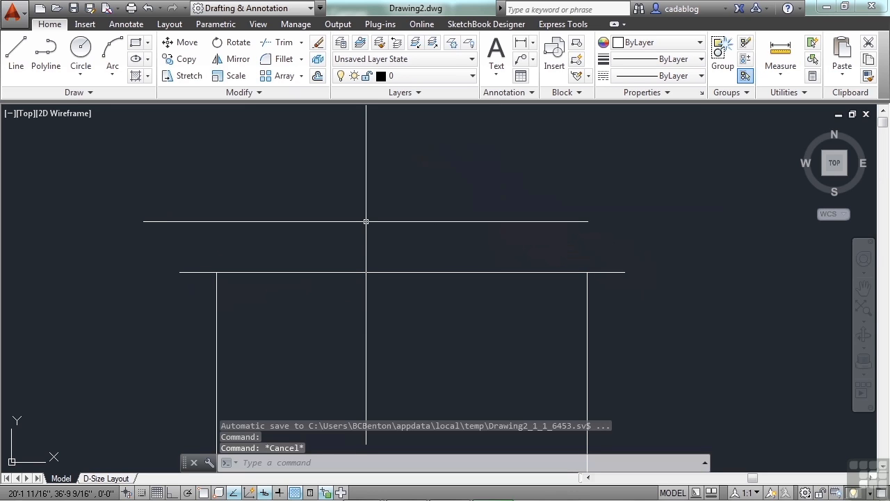
Step: Draw a 40' roof line at an angle of 138.59 degrees from the outer endpoint of the right overhang, using an Endpoint snap
type("L")
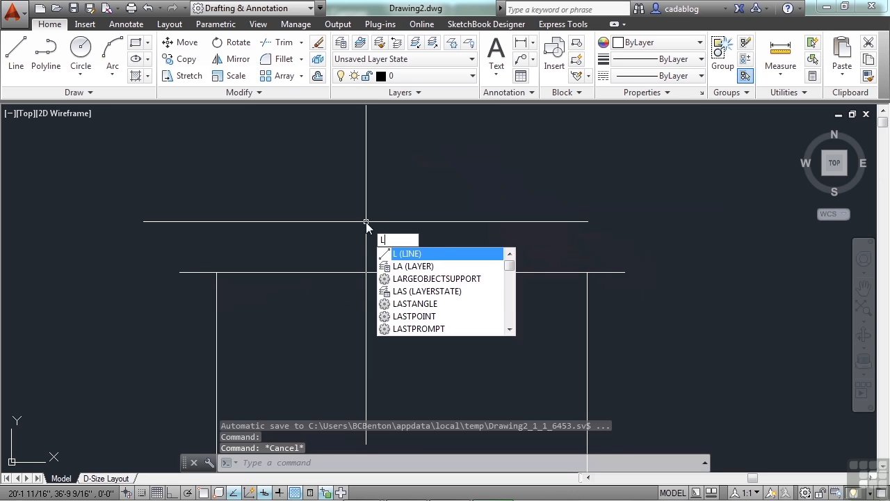
key("Return")
type("end")
key("Return")
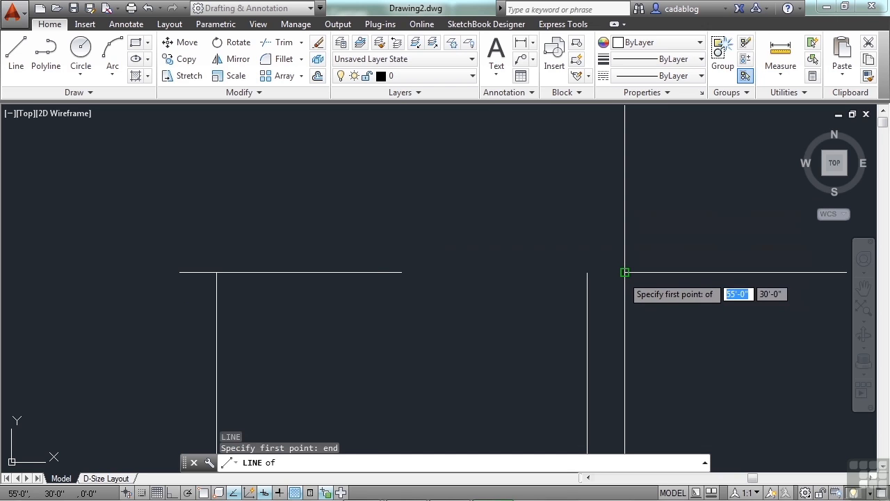
left_click(624, 272)
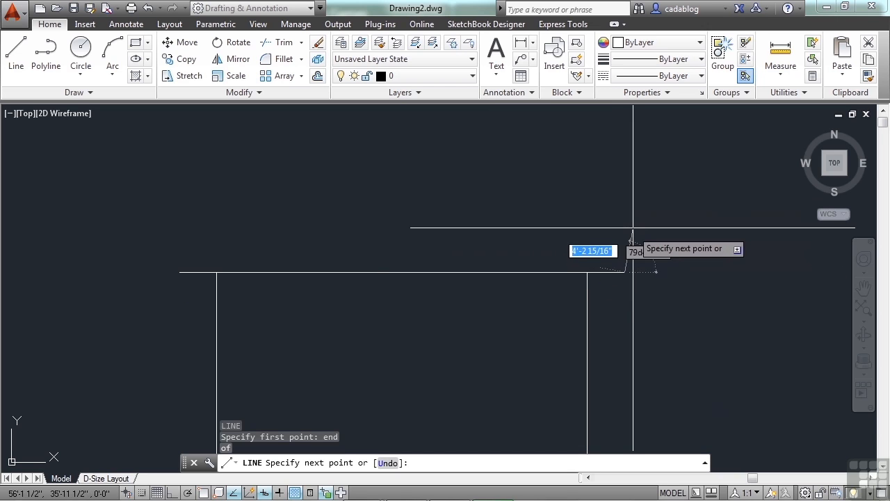
type("40")
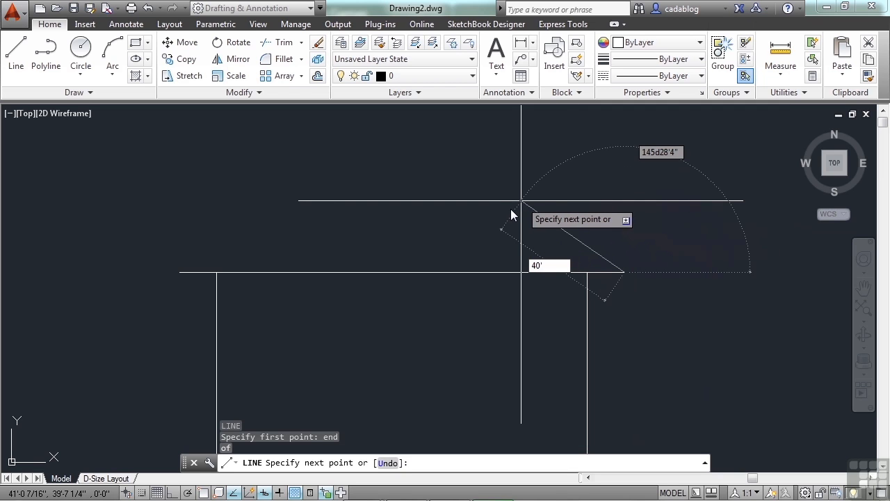
key("Tab")
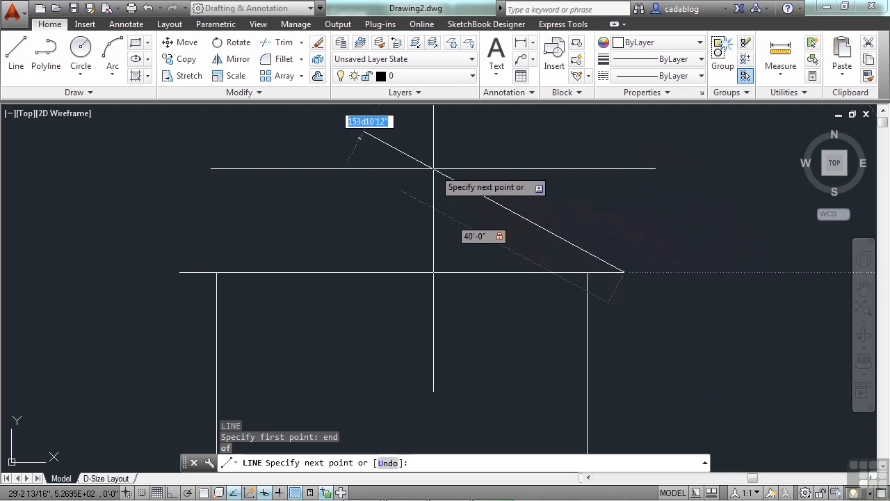
middle_click_drag(404, 149, 421, 232)
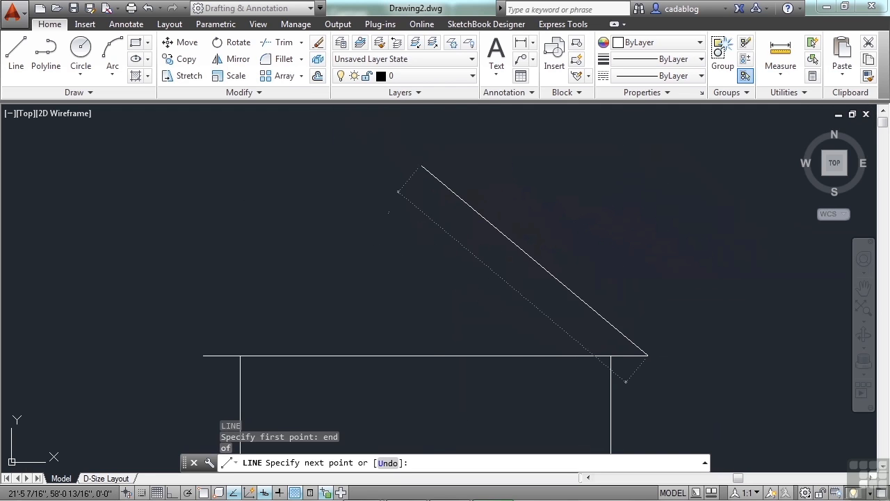
type("1")
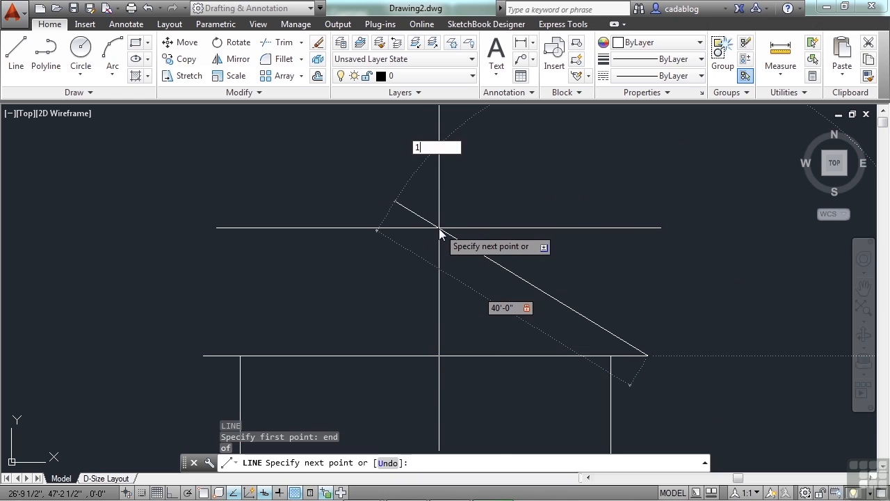
type("38")
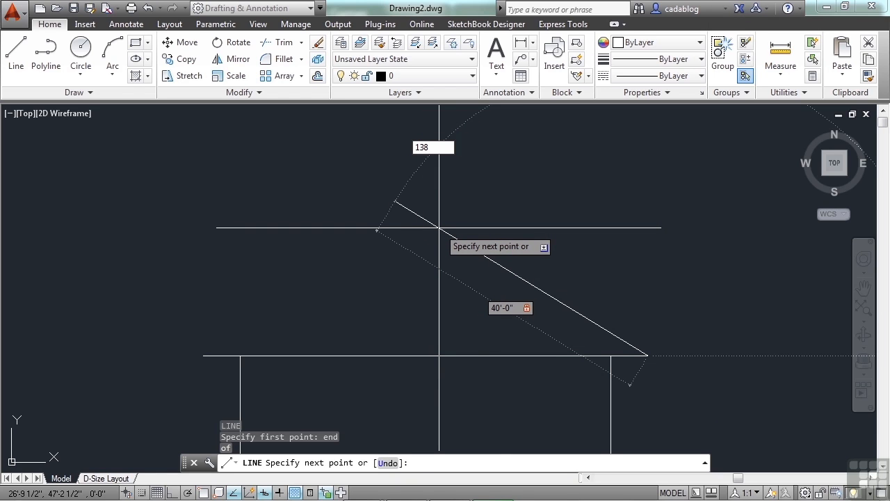
type(".59")
key("Return")
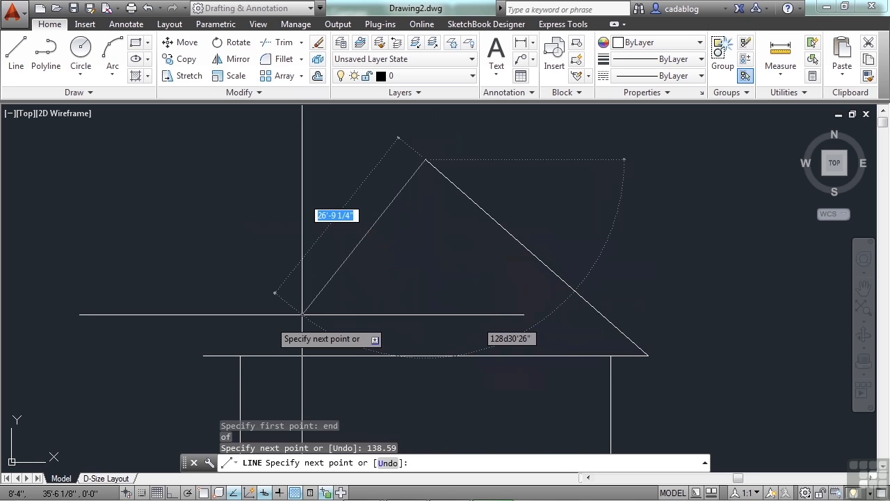
Step: Continue the roof line from the peak down to the outer endpoint of the left overhang, and end the line
type("end")
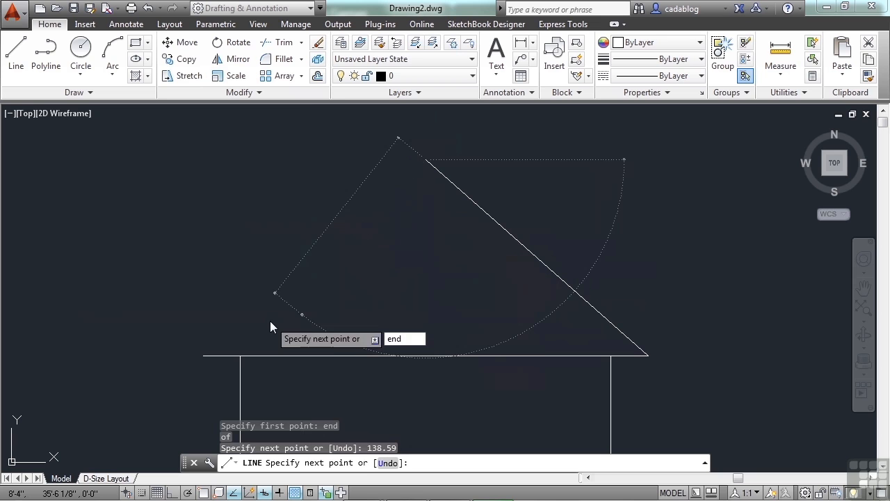
key("Return")
left_click(204, 354)
key("Return")
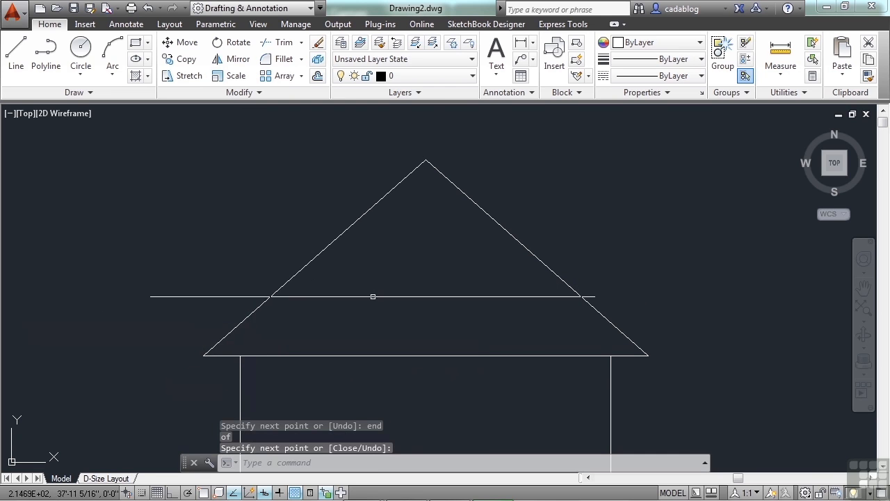
Step: Erase both sloped roof lines with a crossing selection
scroll(483, 265, "down", 4)
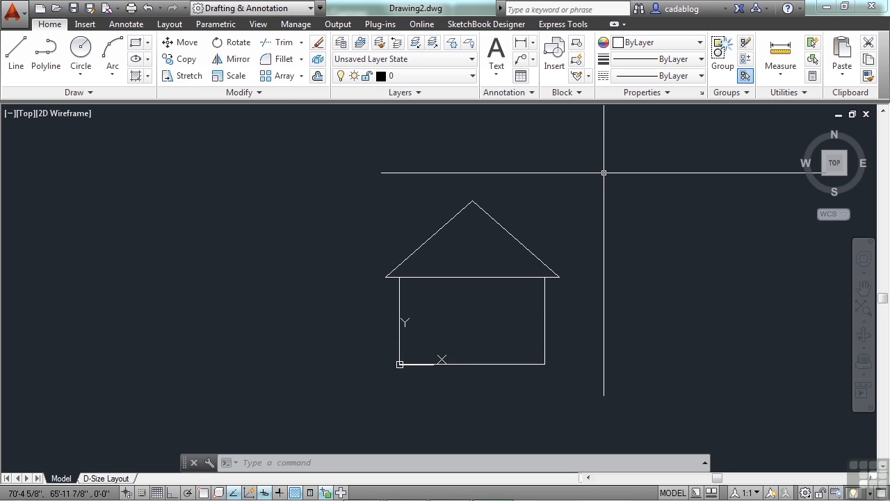
scroll(587, 277, "up", 2)
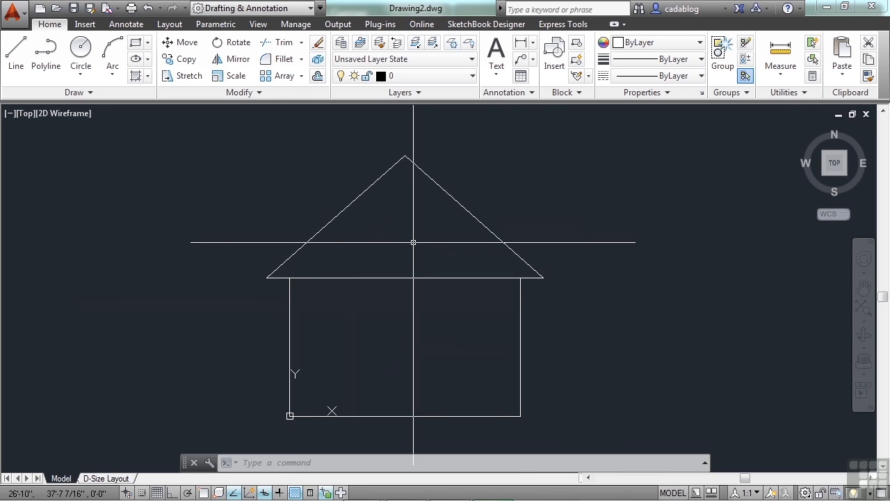
type("e")
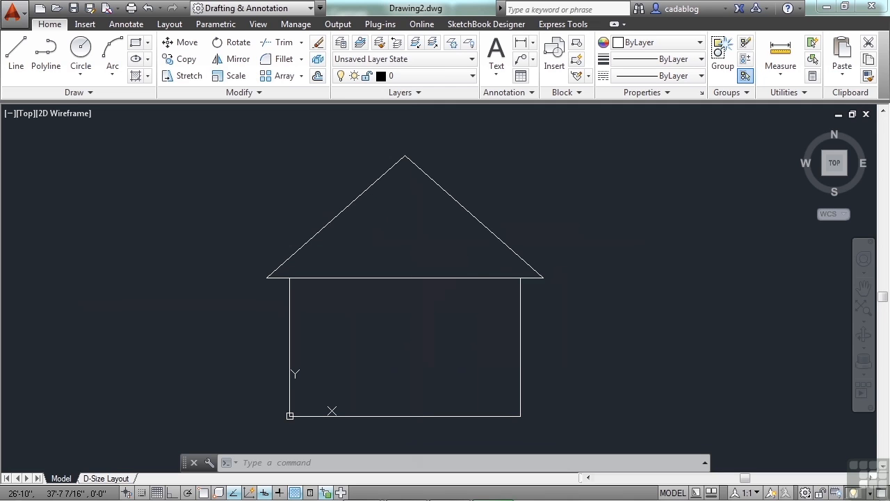
key("Return")
left_click(447, 169)
left_click(352, 193)
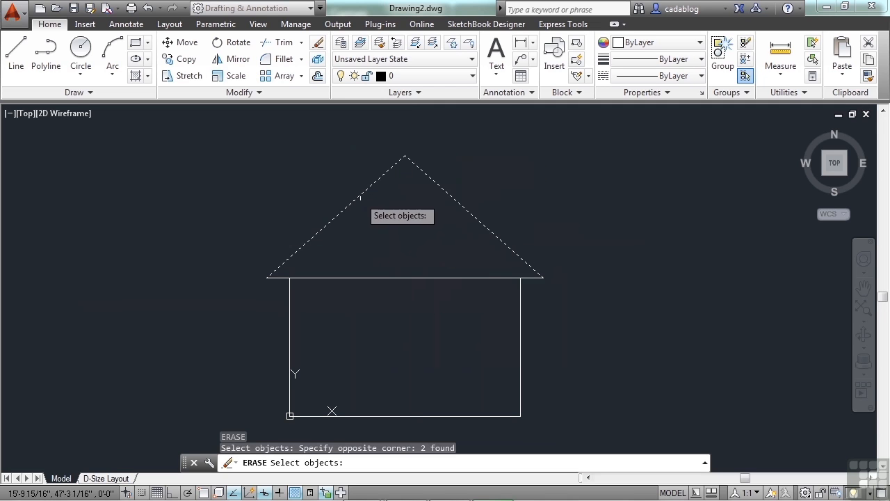
key("Return")
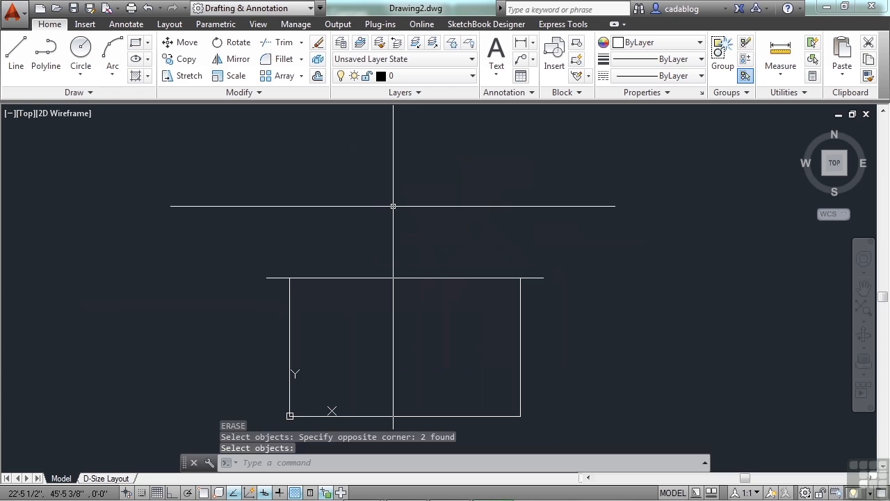
Step: Draw a 20' vertical line upward from the midpoint of the rectangle's top edge, using a Midpoint snap and Ortho mode turned on
type("L")
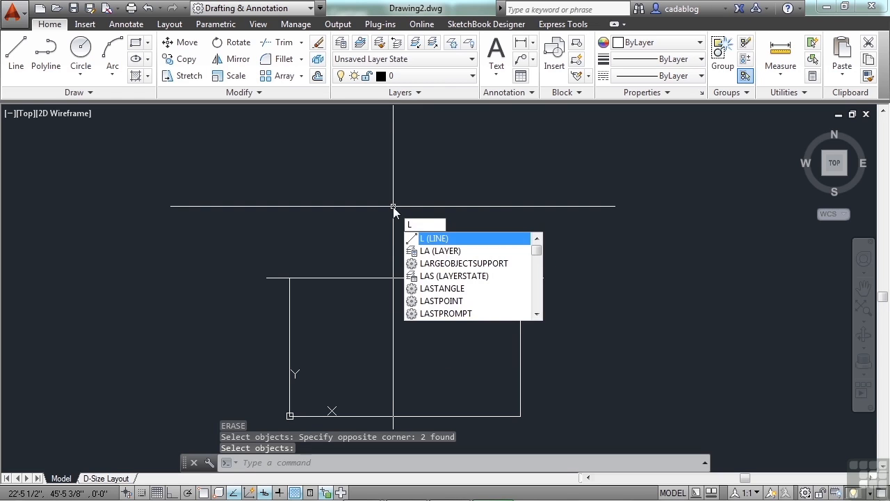
key("Return")
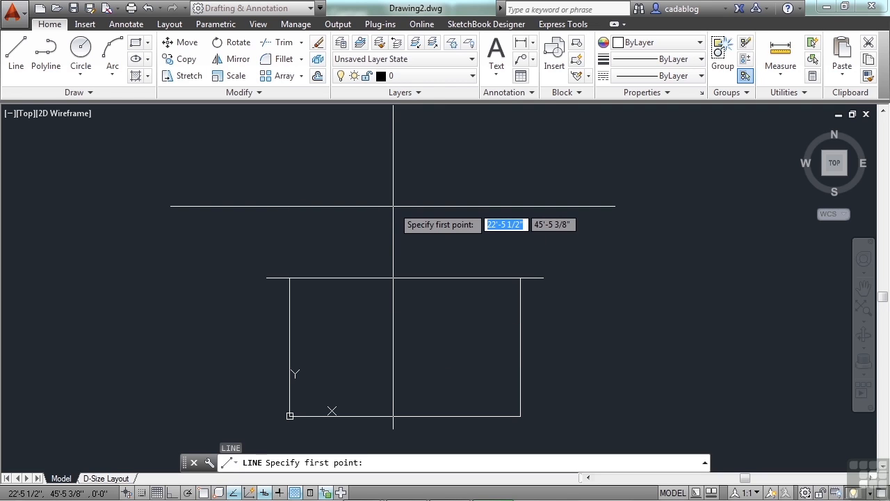
type("mid")
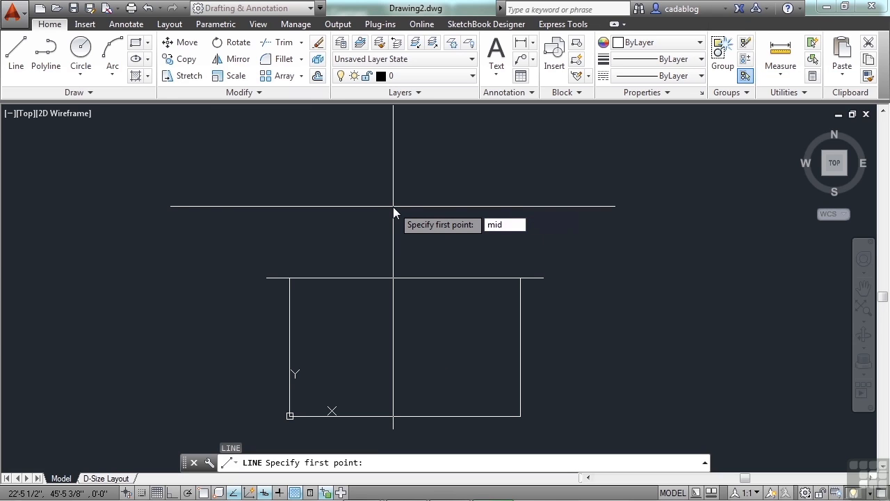
key("Return")
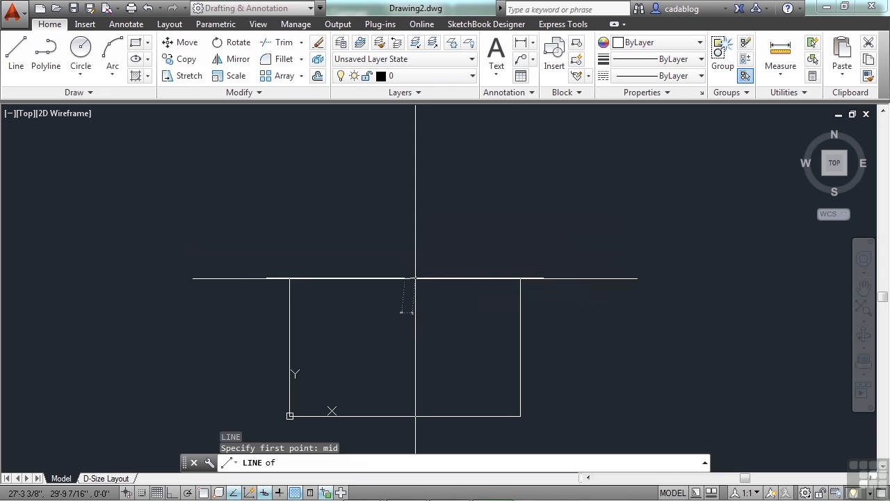
left_click(411, 279)
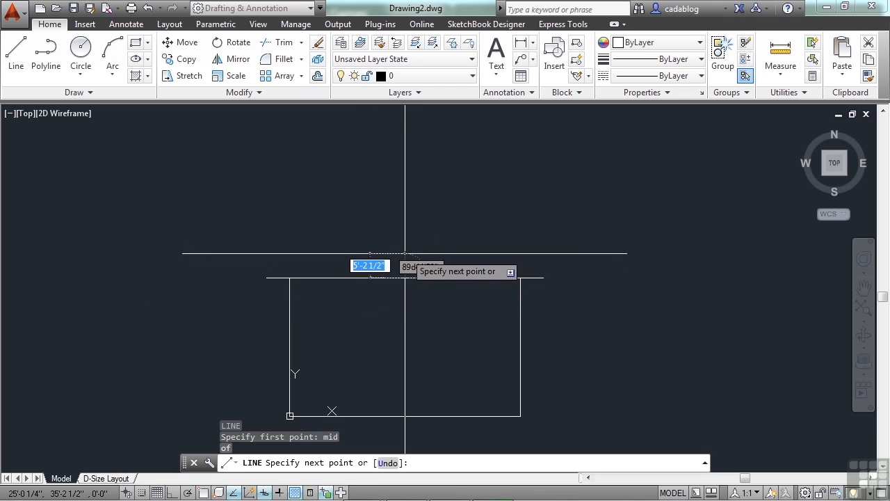
key("F8")
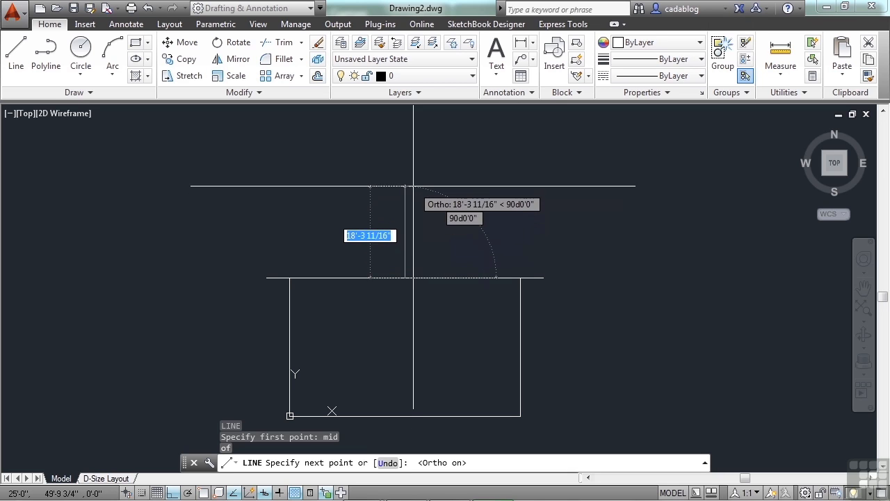
type("20")
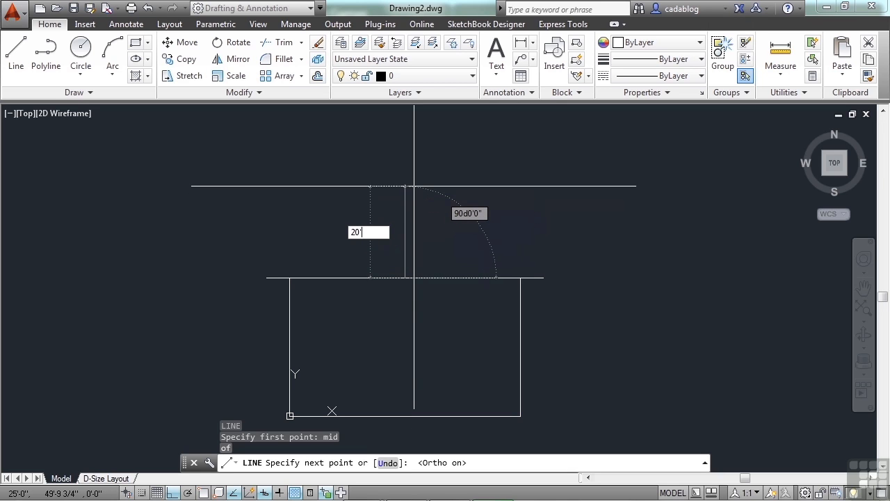
key("Return")
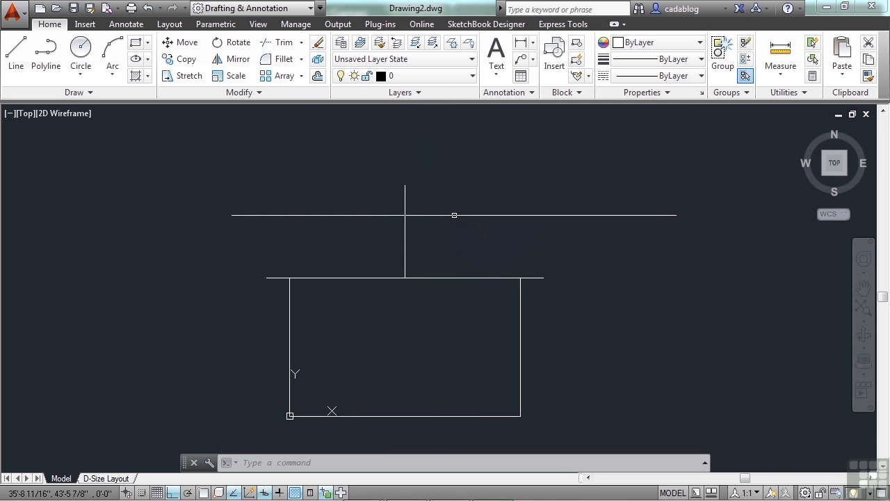
Step: Draw a sloped roof line from the right overhang's outer endpoint to the top of the vertical line, using Endpoint snaps
key("Return")
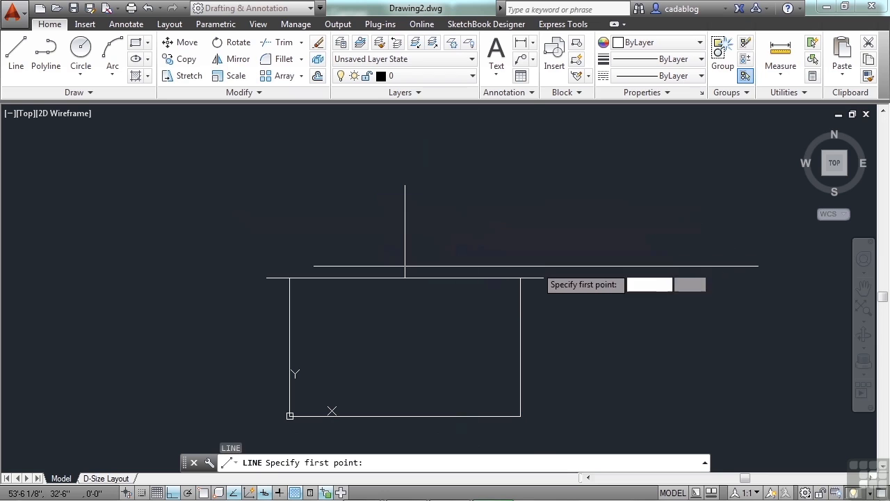
type("end")
key("Return")
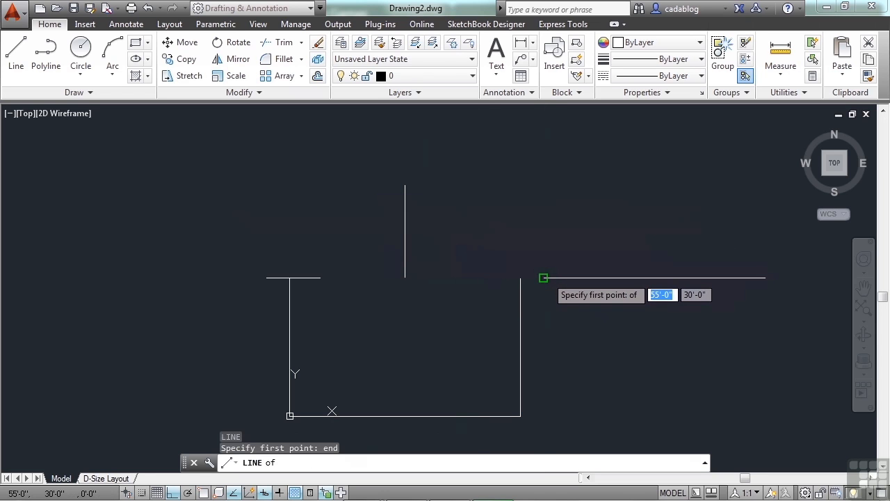
left_click(542, 276)
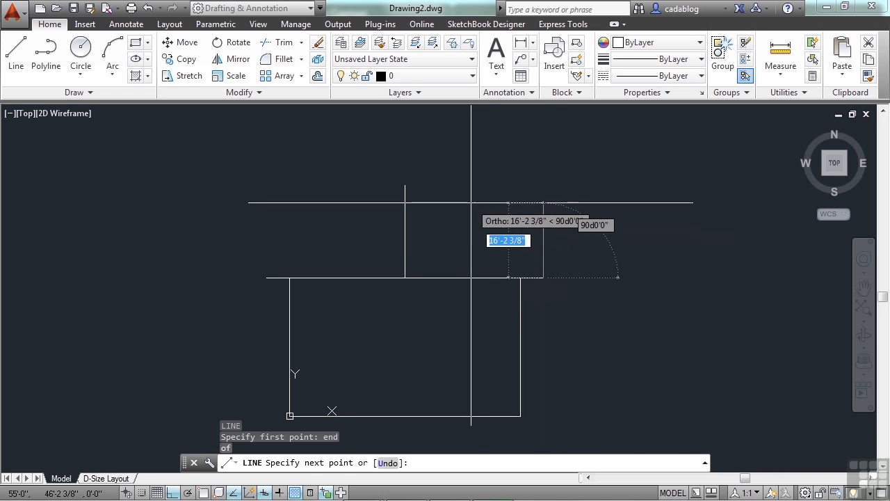
type("n")
key("BackSpace")
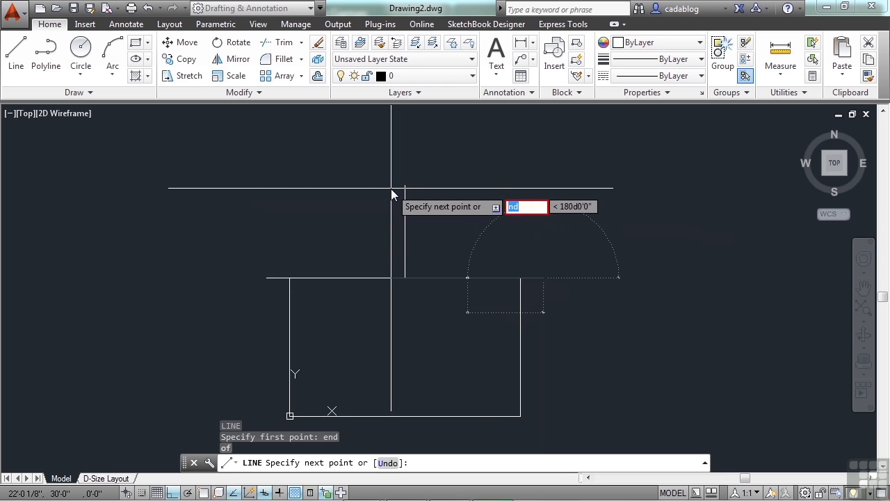
type("end")
key("Return")
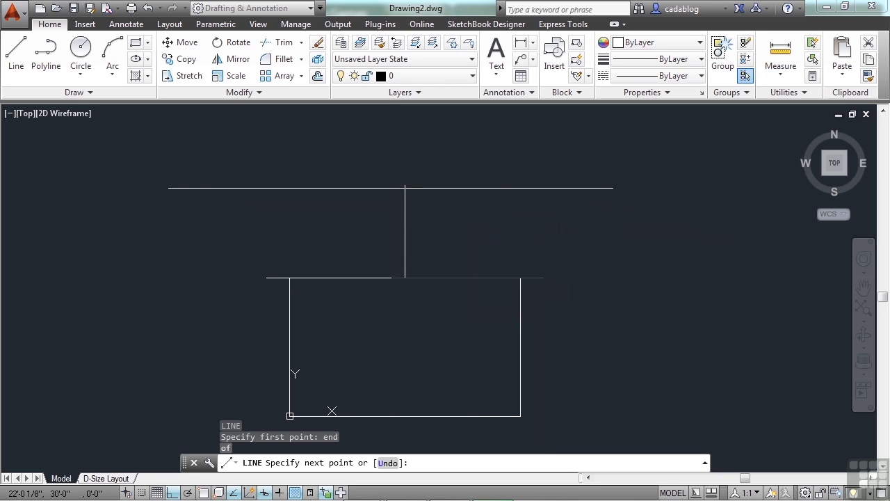
left_click(405, 185)
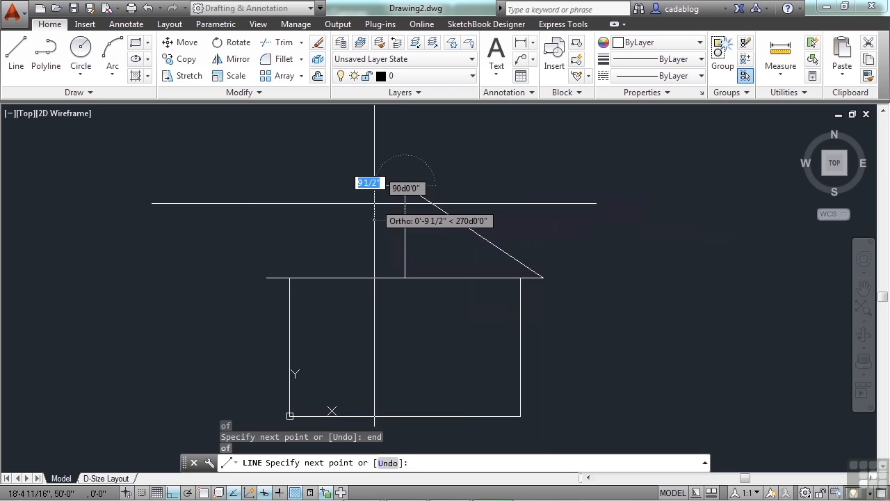
Step: Continue the roof line from the peak to the left overhang's outer endpoint with an Endpoint snap, and end the line
type("d")
key("BackSpace")
type("end")
key("Return")
left_click(268, 276)
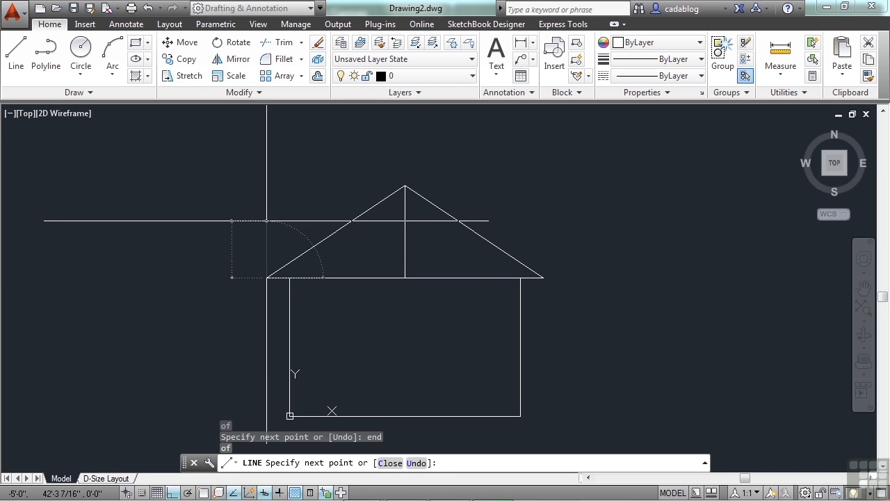
key("Escape")
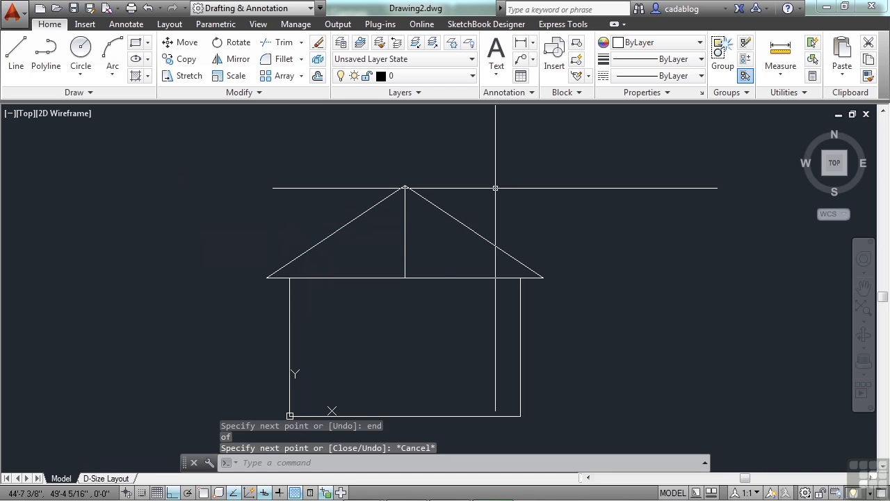
Step: Erase the vertical construction line under the roof peak with a crossing selection
left_click(419, 245)
left_click(397, 255)
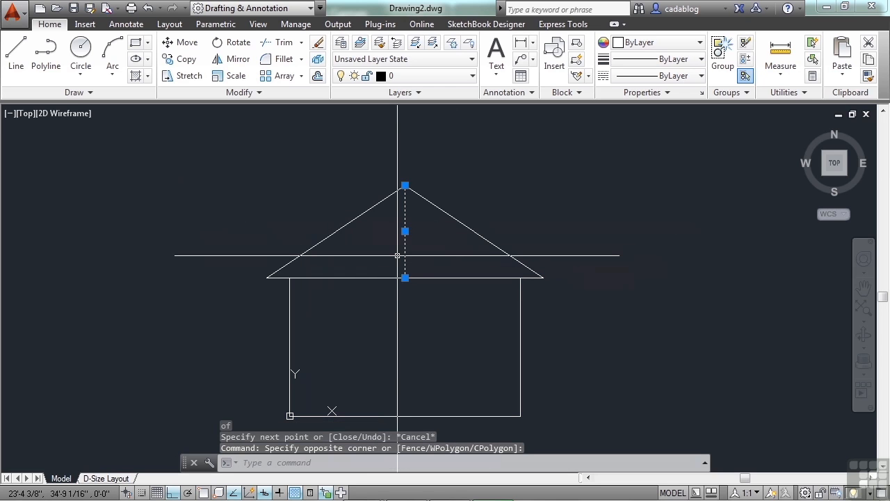
key("Delete")
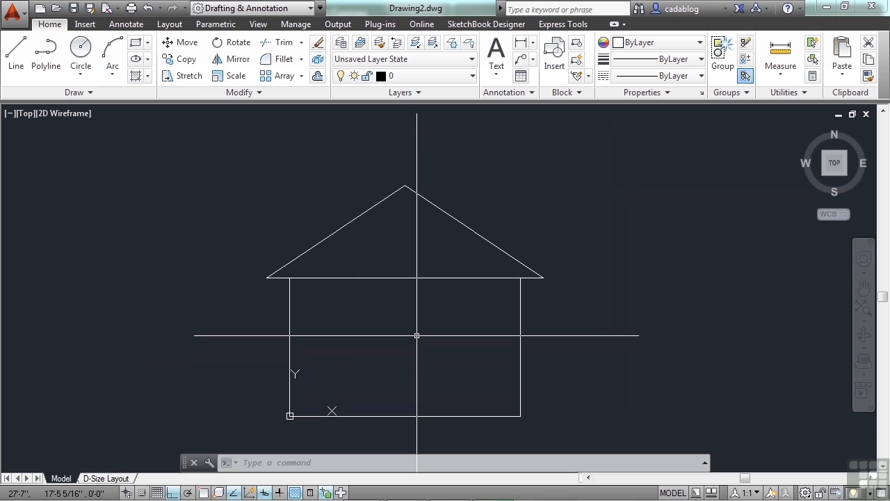
Step: Start a line at the coordinates 5,4, inside the rectangle near its origin corner
scroll(416, 335, "down", 2)
middle_click_drag(428, 336, 436, 289)
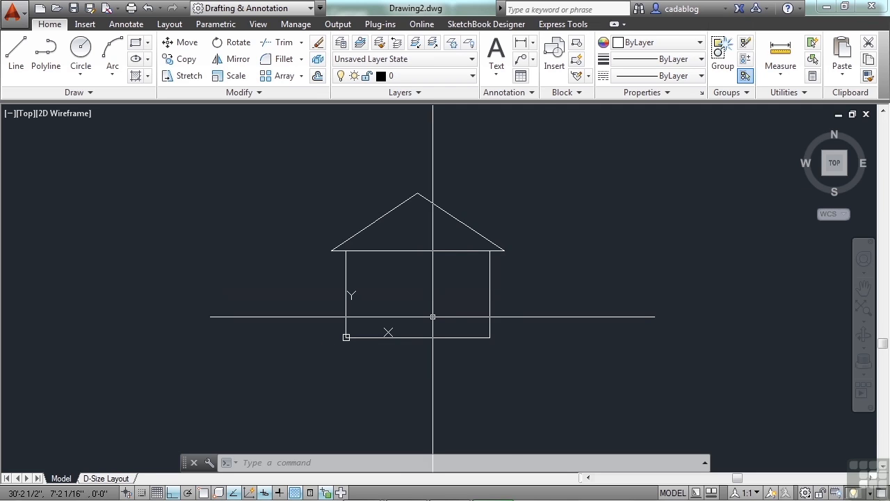
scroll(434, 316, "up", 4)
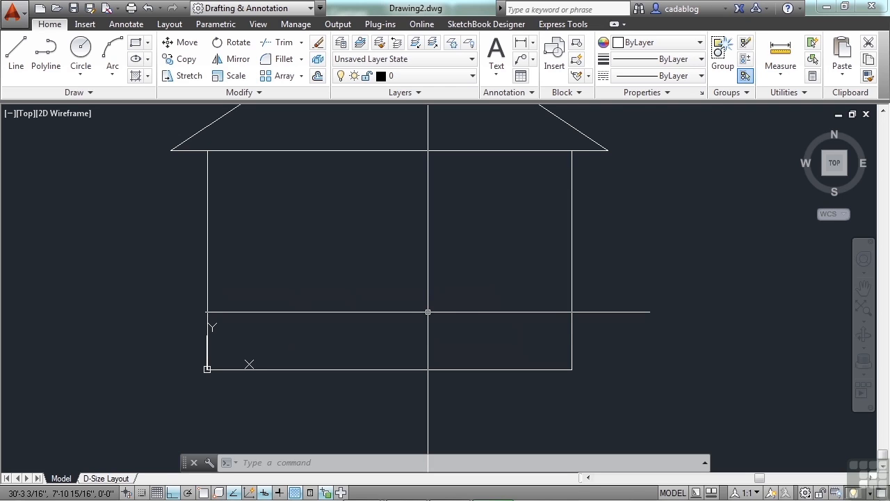
type("line")
key("Return")
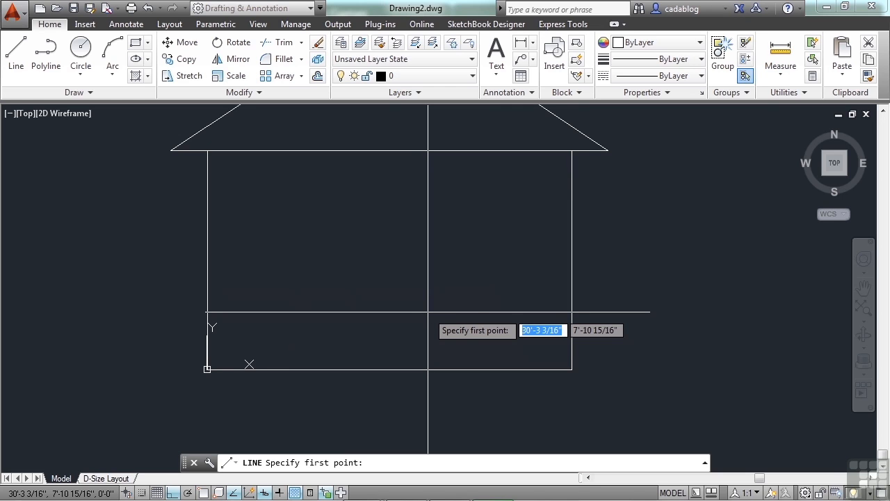
type("5")
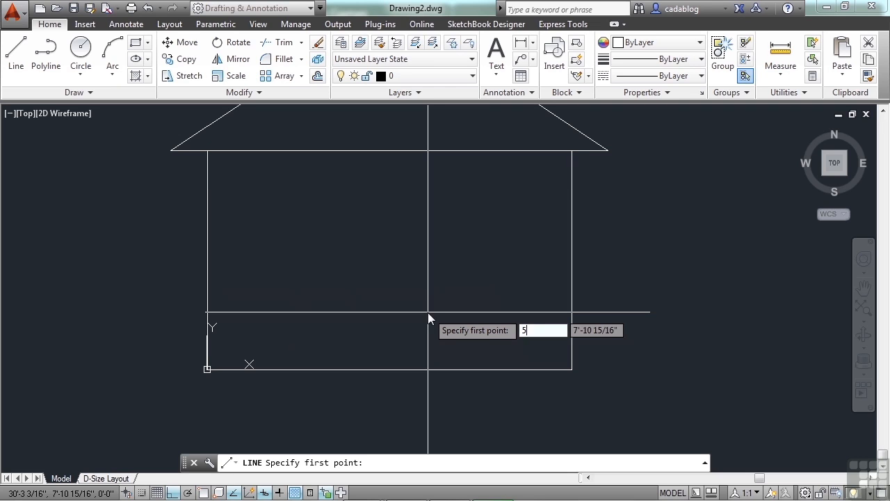
key("Tab")
type("4")
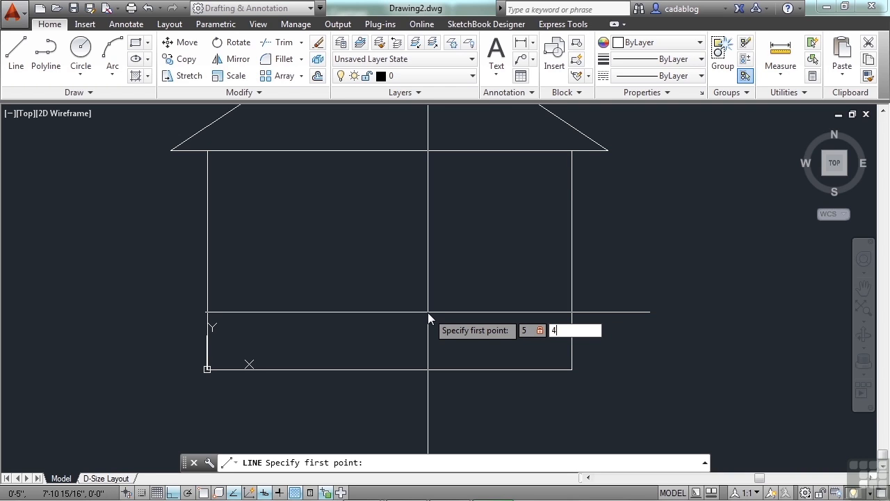
key("Return")
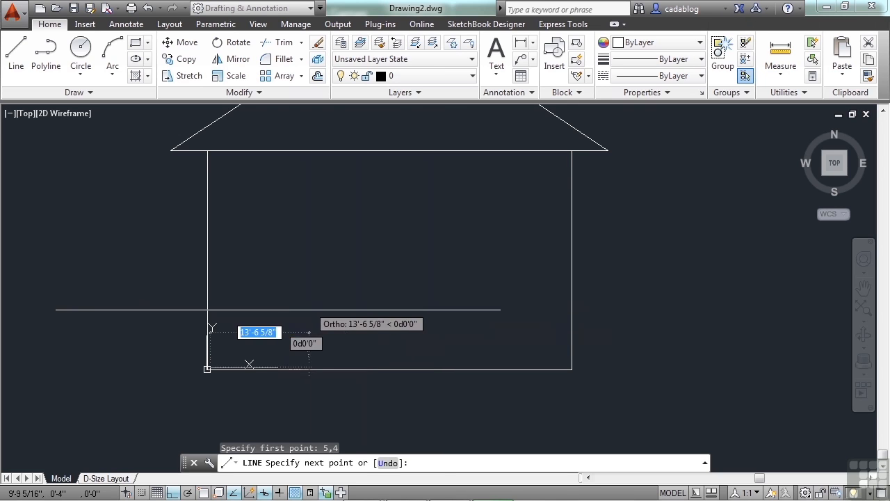
Step: Place the line's second point at the relative coordinates 6,4 from its start, and end the line
scroll(187, 357, "up", 8)
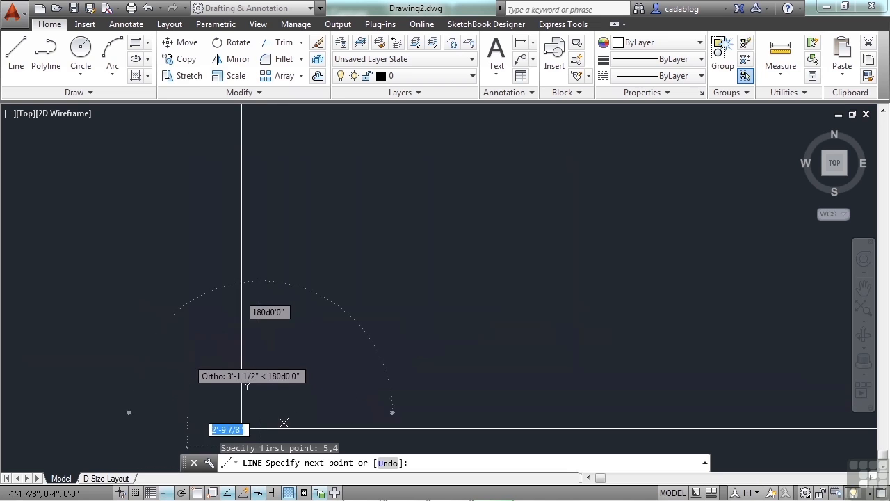
middle_click_drag(337, 331, 349, 205)
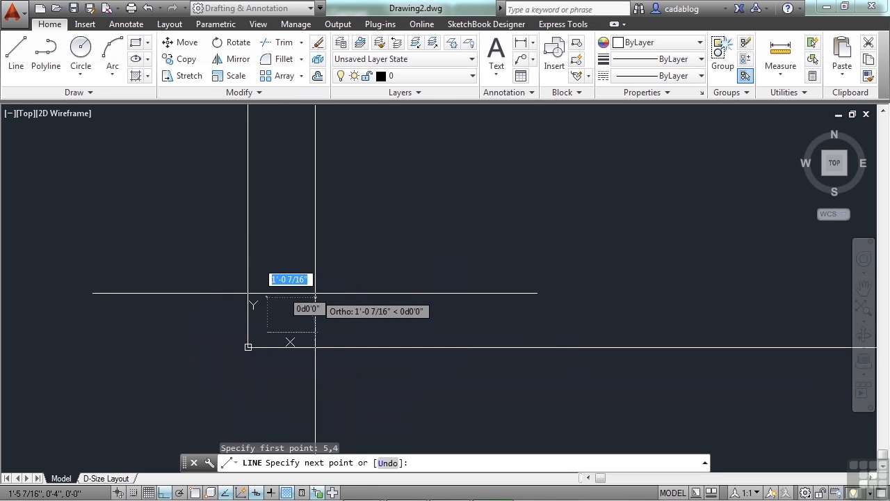
type("6")
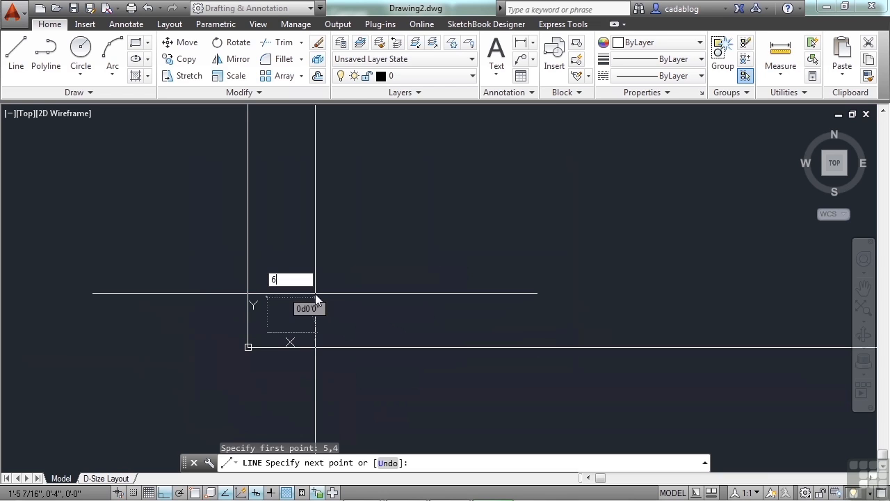
key("Tab")
type("4")
key("Return")
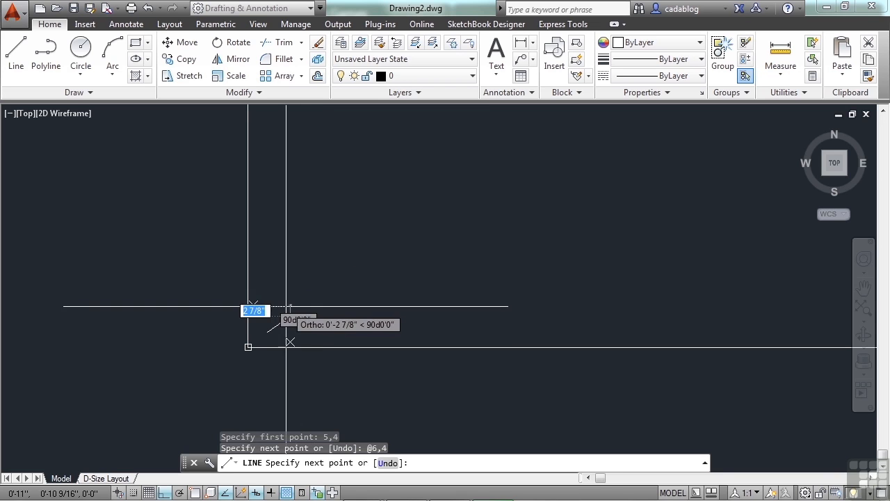
scroll(240, 313, "up", 2)
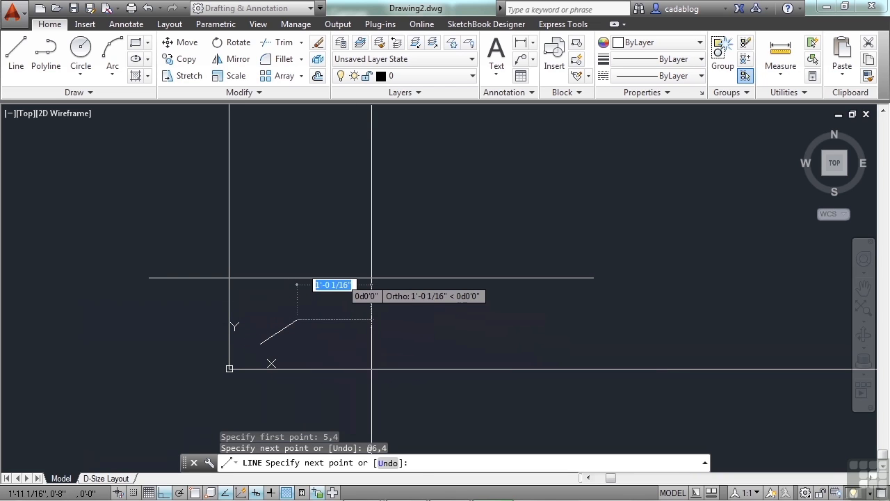
key("Return")
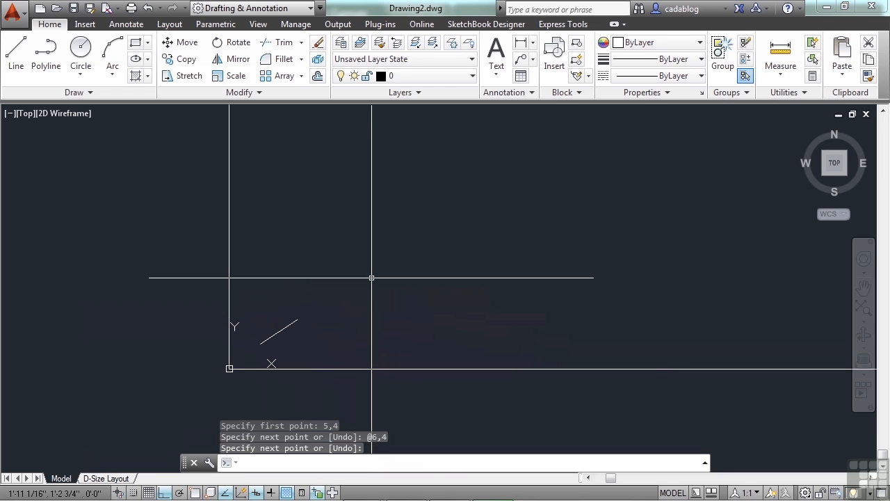
Step: Start a second line at the same coordinates 5,4 as the short sloped line
type("line")
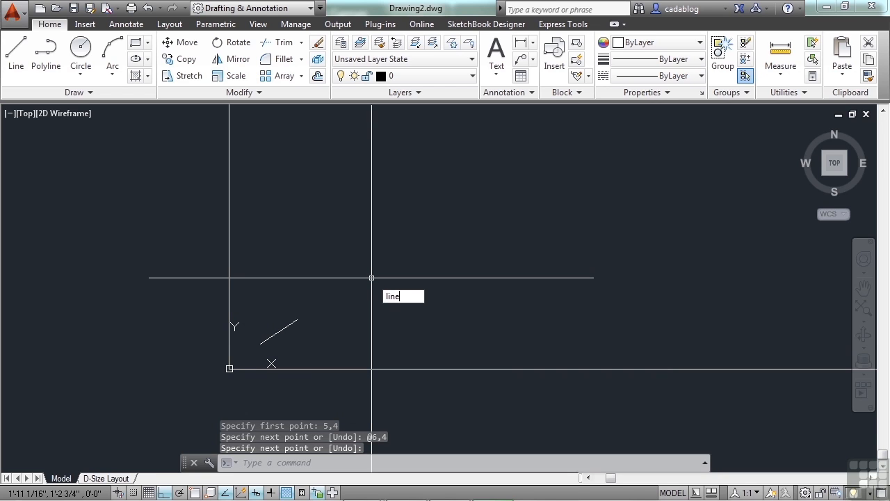
key("Return")
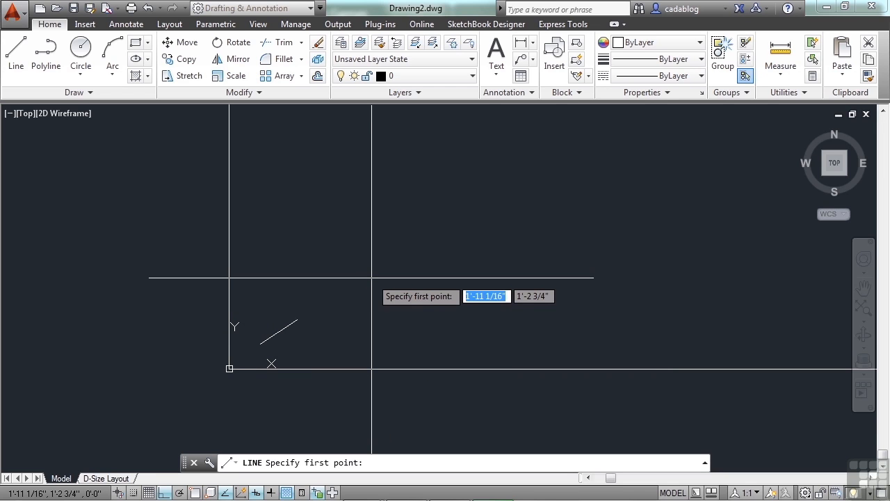
type("5")
key("Tab")
type("4")
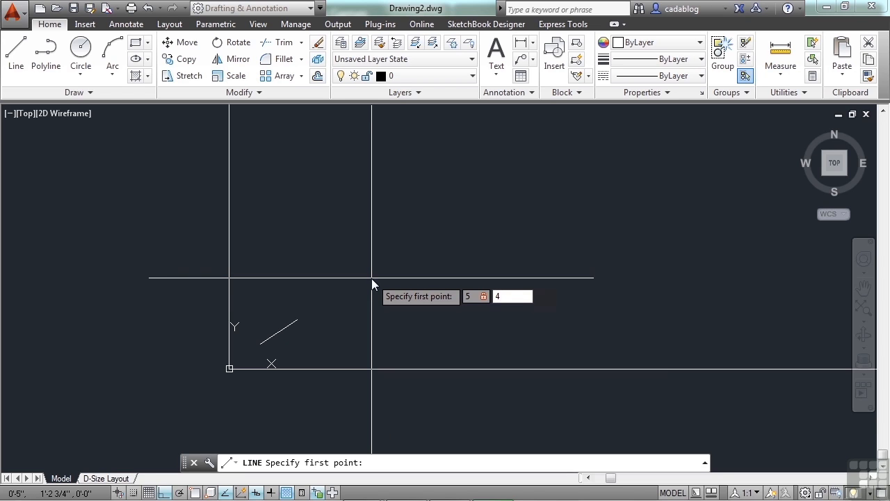
key("Return")
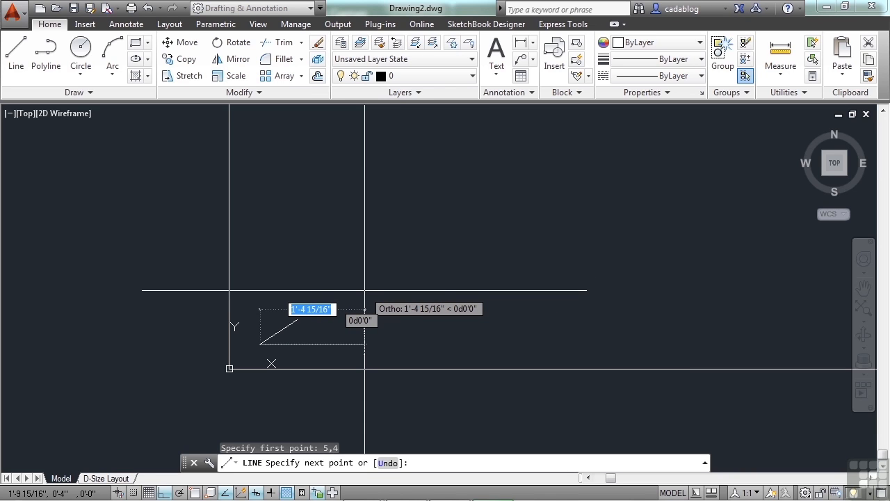
Step: Place the second line's end at the absolute coordinates #6,4, and end the line
type("#")
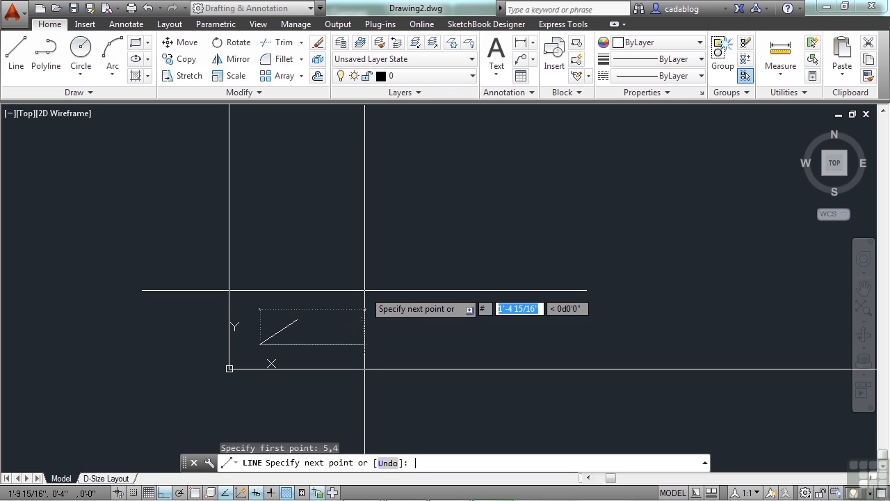
type("6")
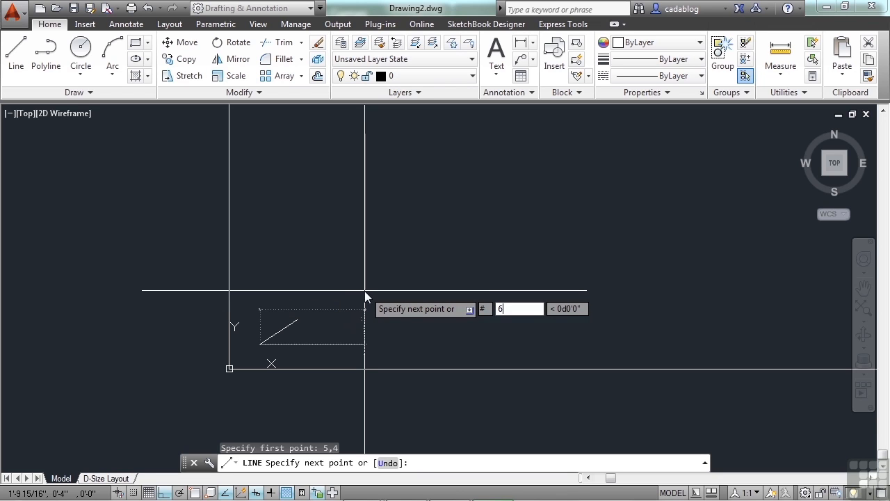
key("Tab")
type("4")
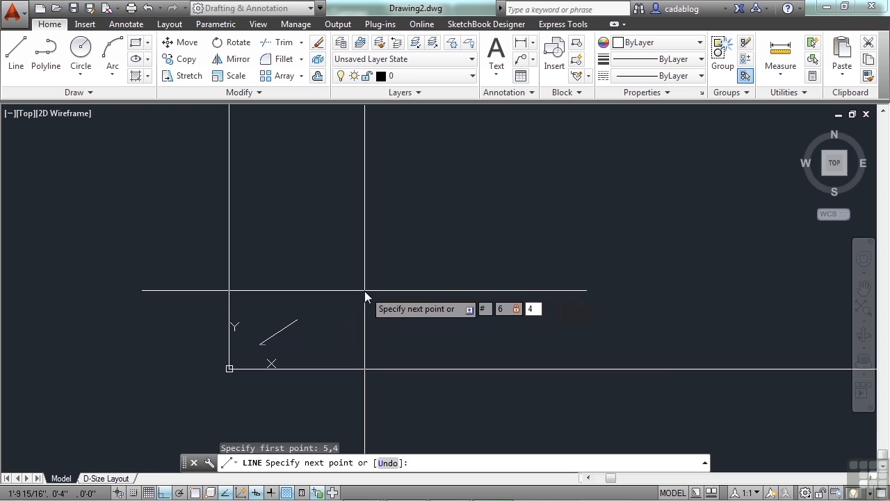
key("Return")
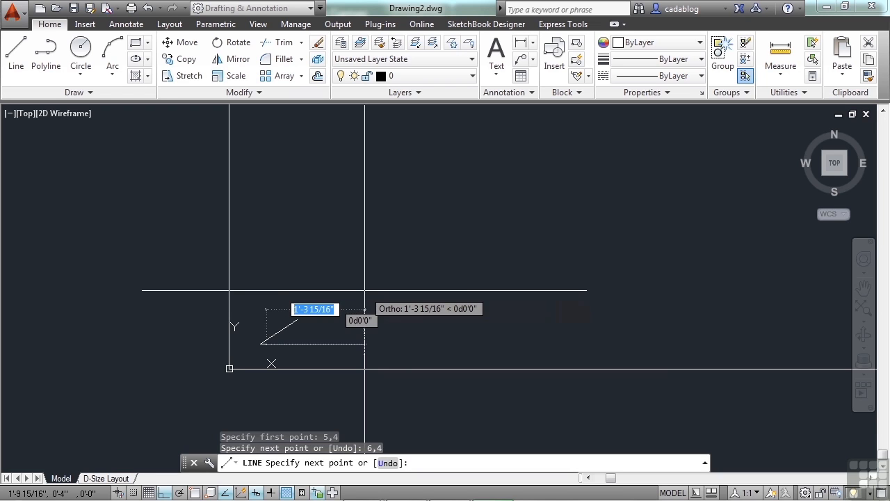
scroll(255, 353, "up", 6)
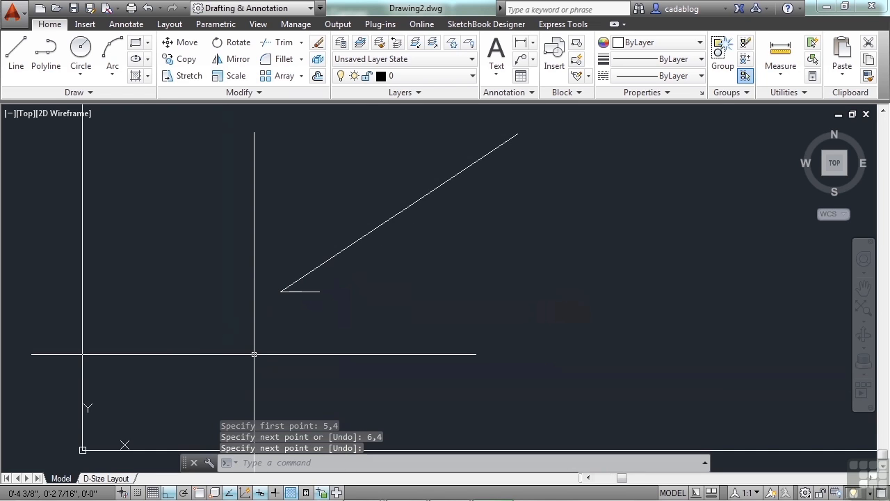
key("Return")
Step: Select both lines starting at 5,4, inspect their lengths and angles at the shared and outer endpoint grips, and clear the selection
left_click(308, 292)
left_click(295, 277)
left_click(286, 284)
left_click(280, 291)
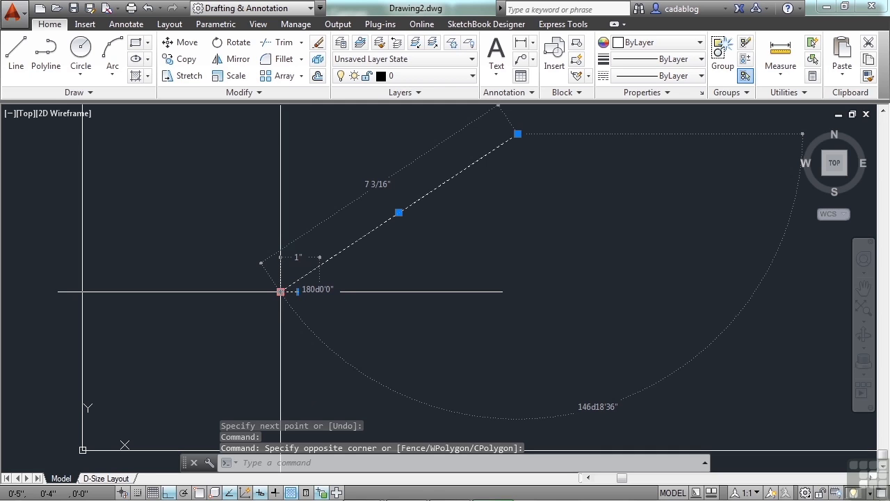
left_click(280, 292)
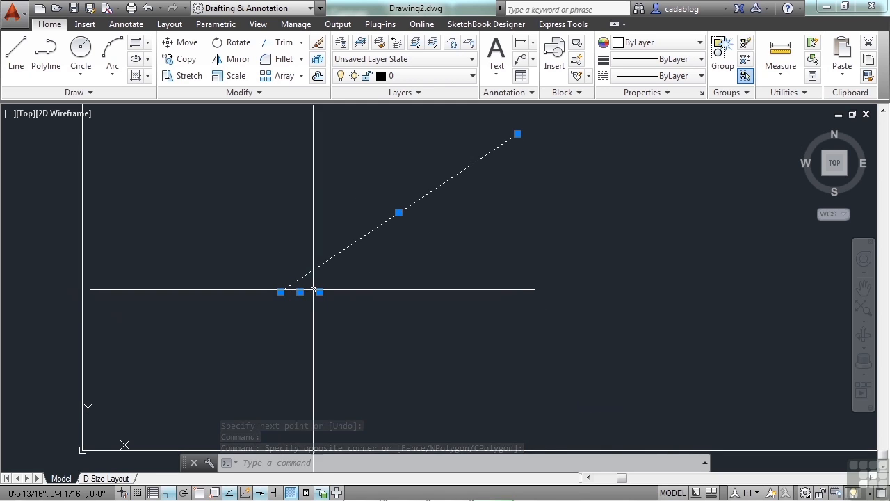
mouse_move(319, 291)
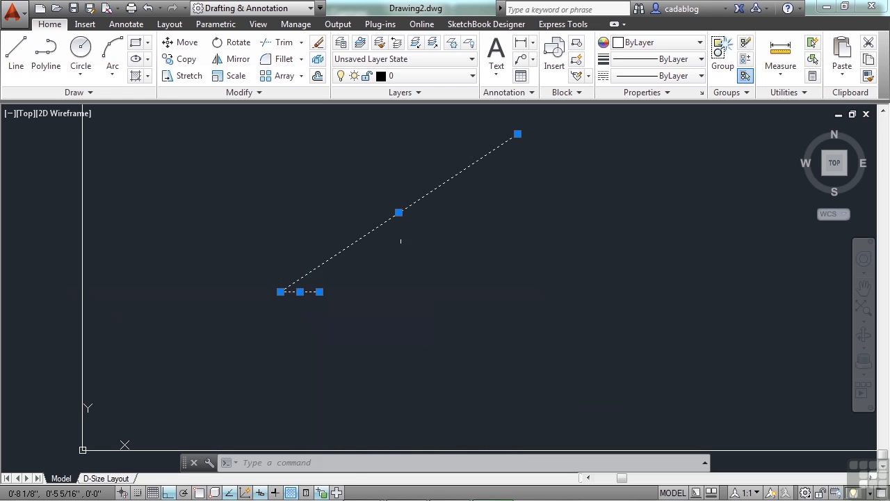
mouse_move(517, 134)
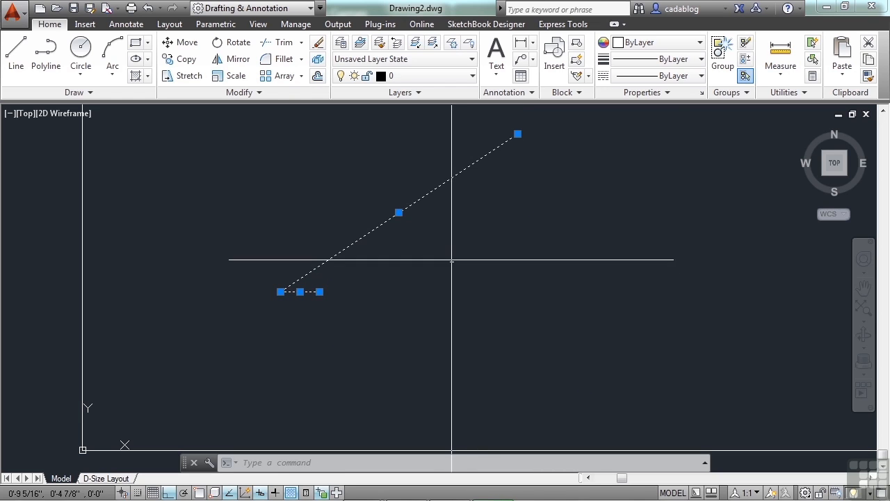
key("Escape")
key("Escape")
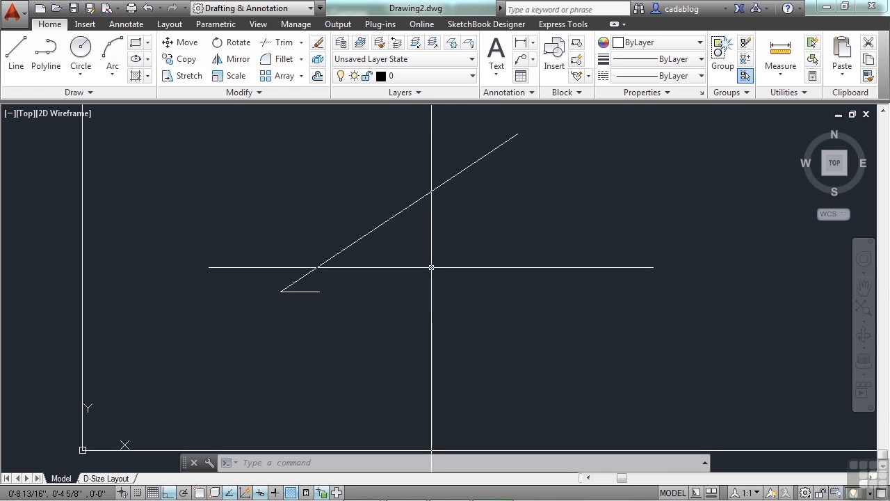
Step: Draw a horizontal line about 1'-7" long beside the two short lines, toggling Ortho mode off and back on while drawing
type("l")
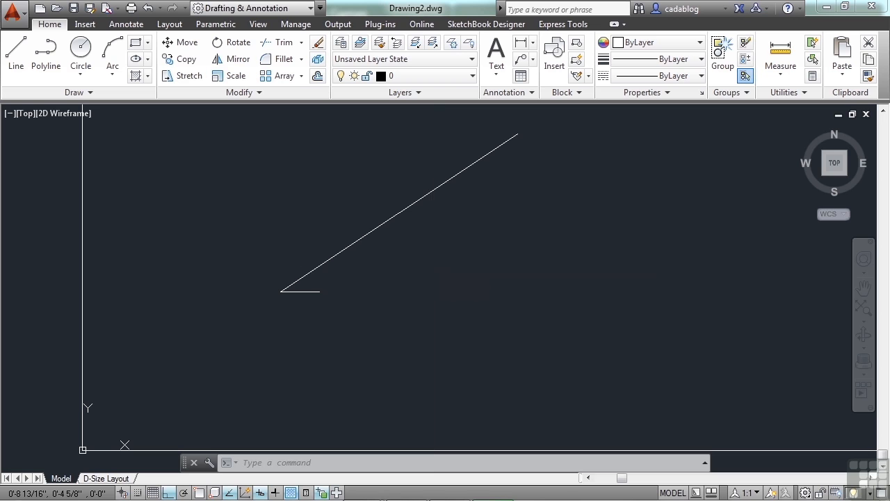
key("Return")
left_click(431, 266)
scroll(417, 269, "down", 3)
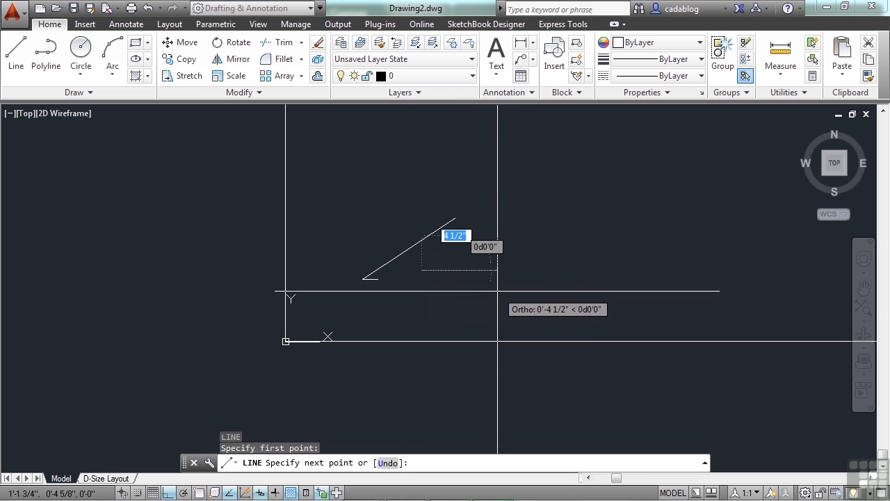
key("F8")
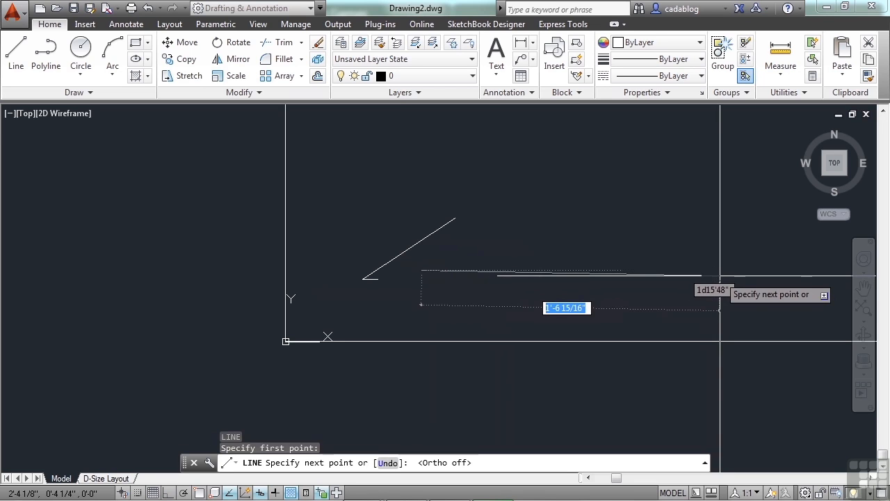
key("F8")
left_click(721, 270)
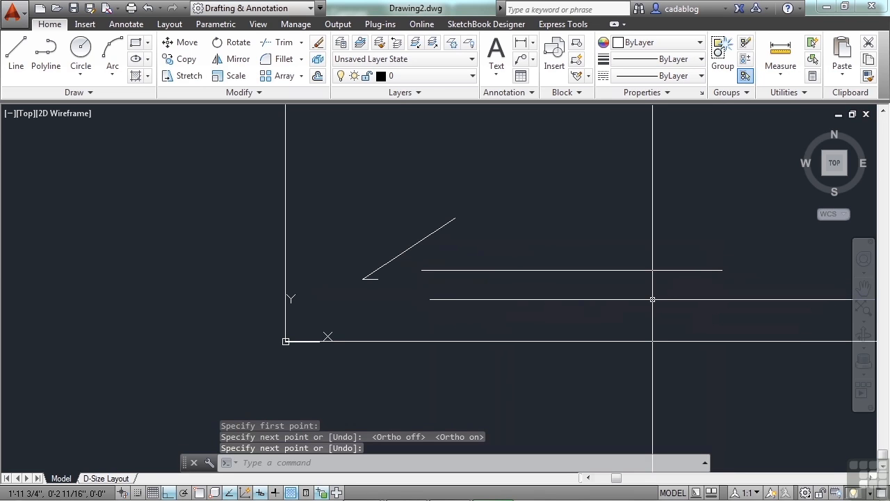